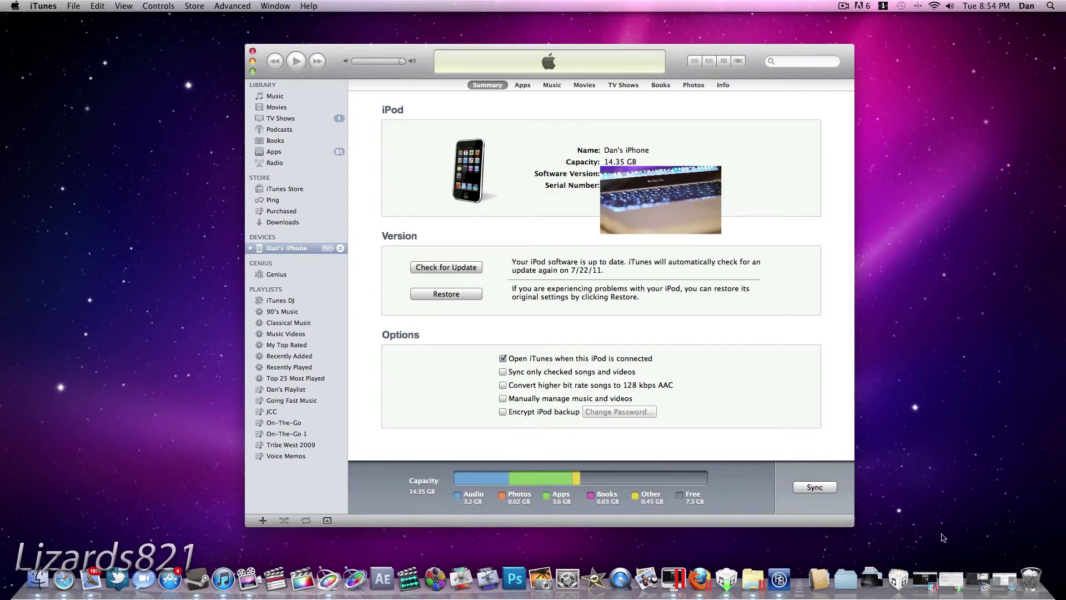
Step: Switch to the Windows 7 virtual machine and check the iPod Touch 4 firmware 4.3.4 / 8K2 details in ipswDownloader
click(934, 589)
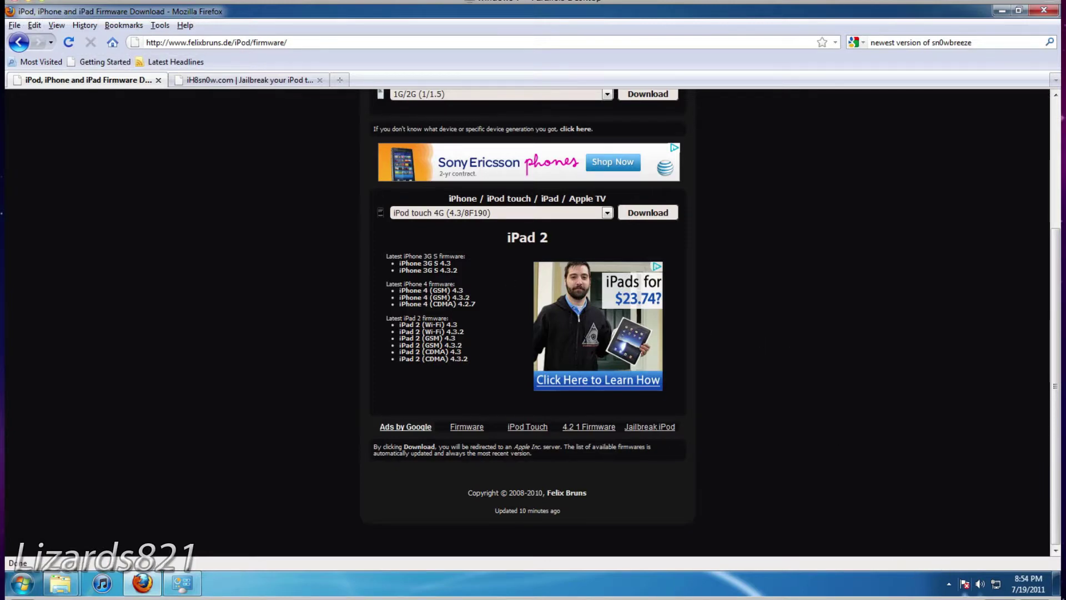
click(1008, 597)
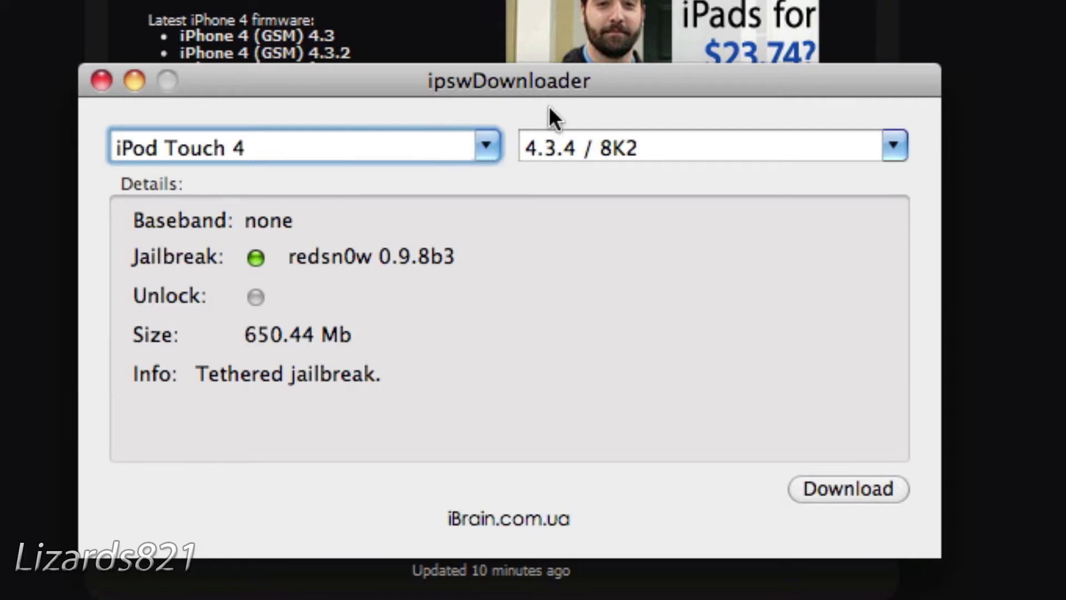
click(134, 81)
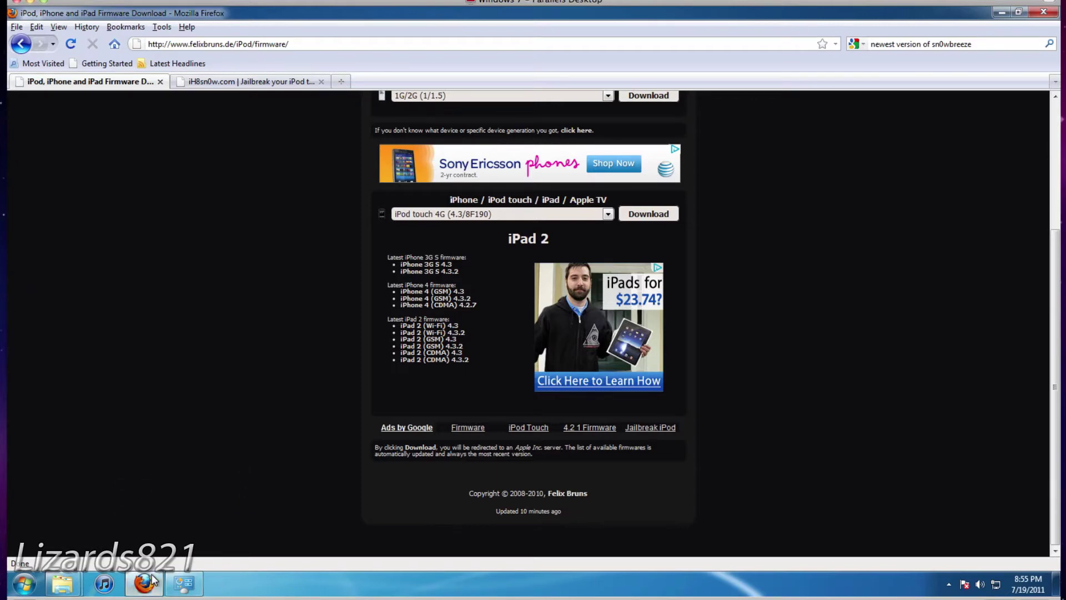
Step: Try turning off Windows Firewall for both public and private networks in Control Panel, then cancel the changes and close the window
click(173, 585)
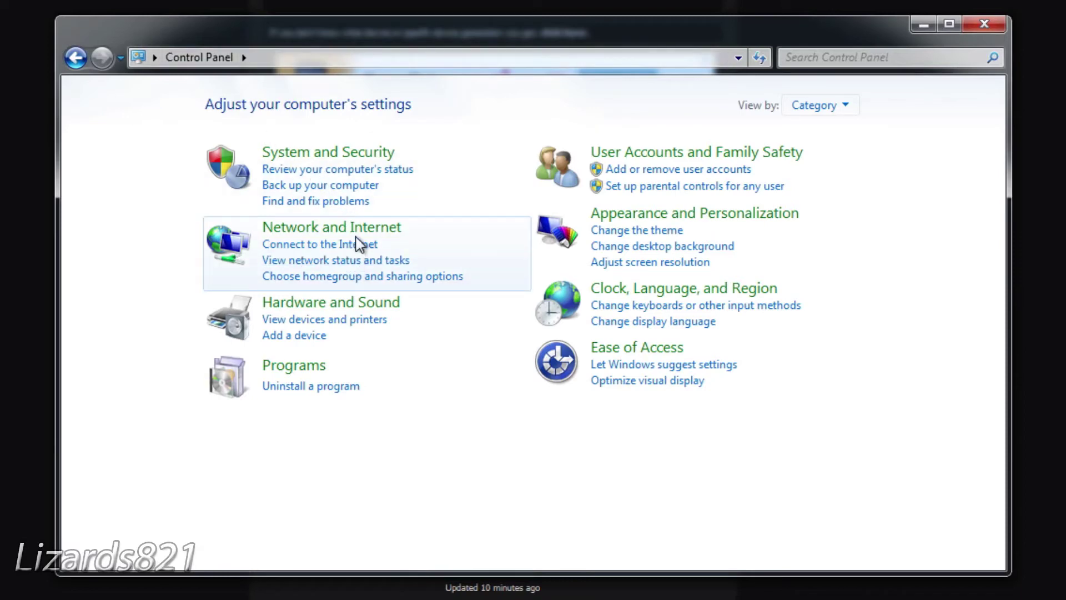
click(304, 153)
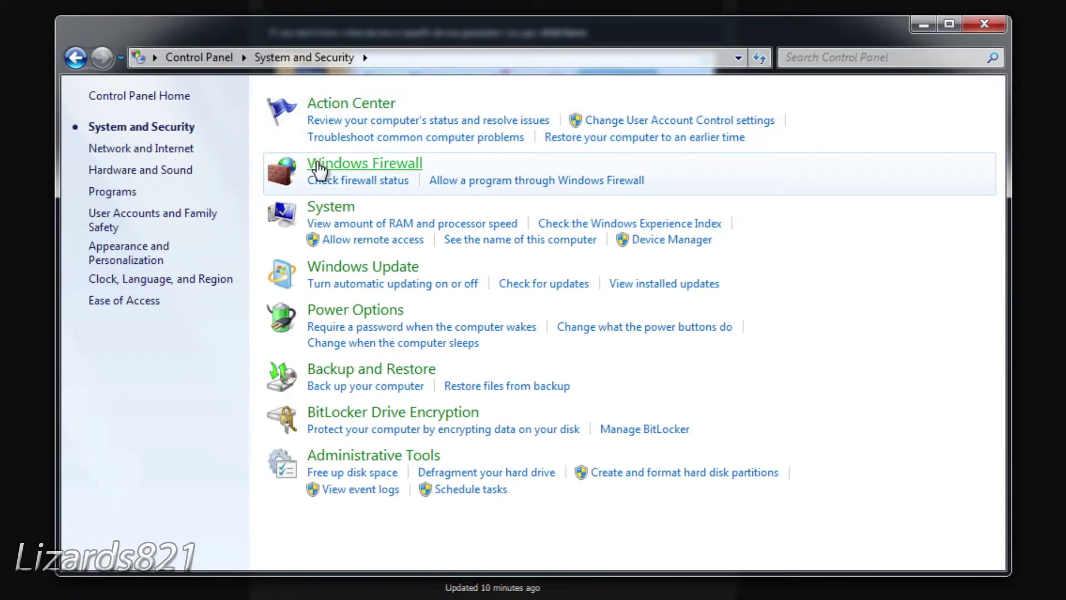
click(342, 168)
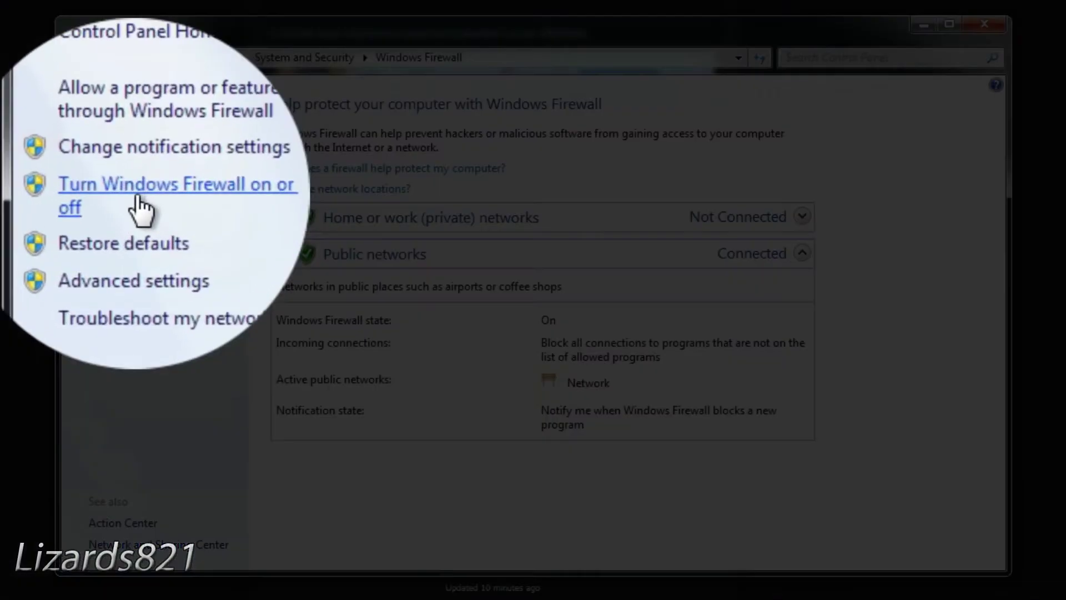
click(140, 194)
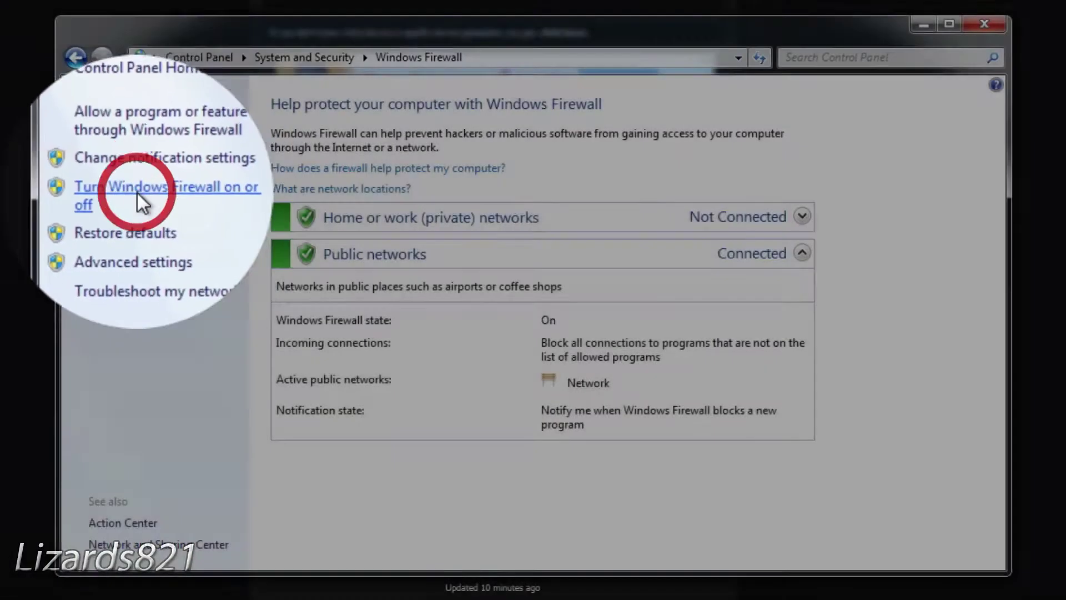
click(317, 363)
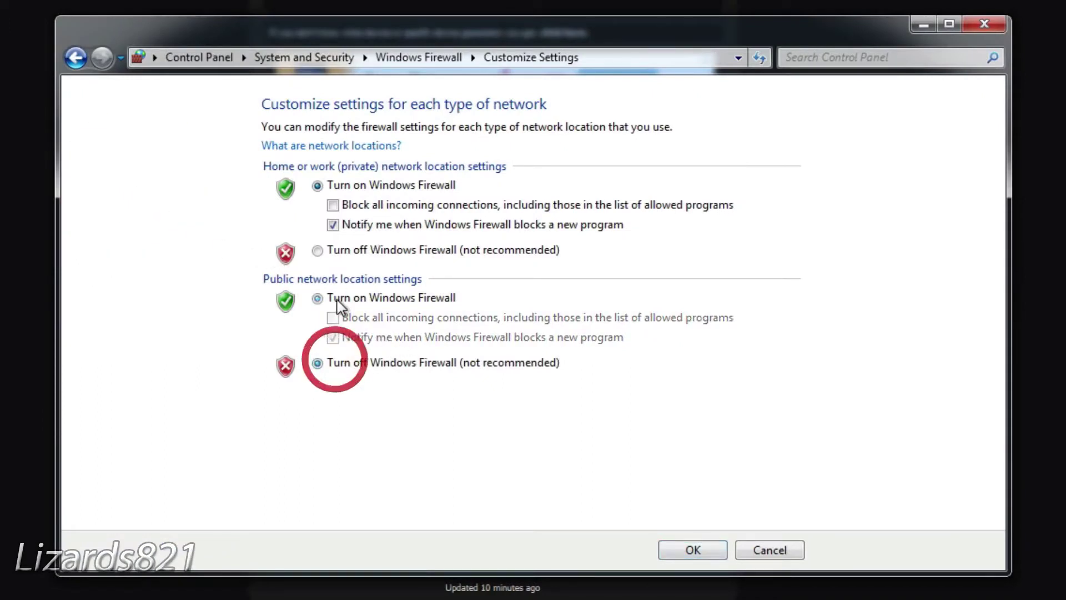
click(317, 250)
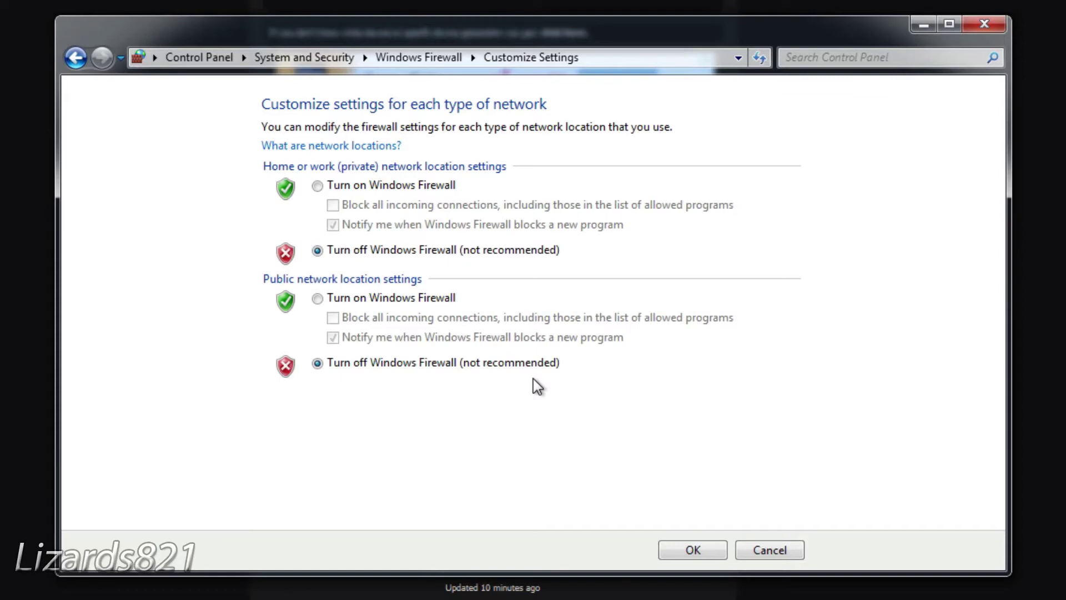
click(784, 550)
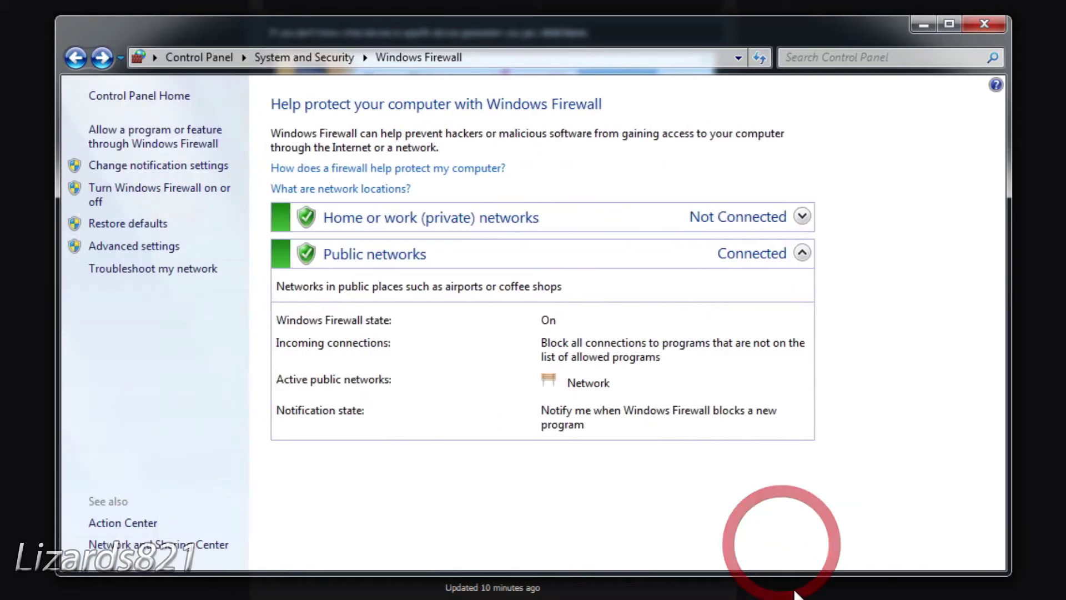
click(988, 23)
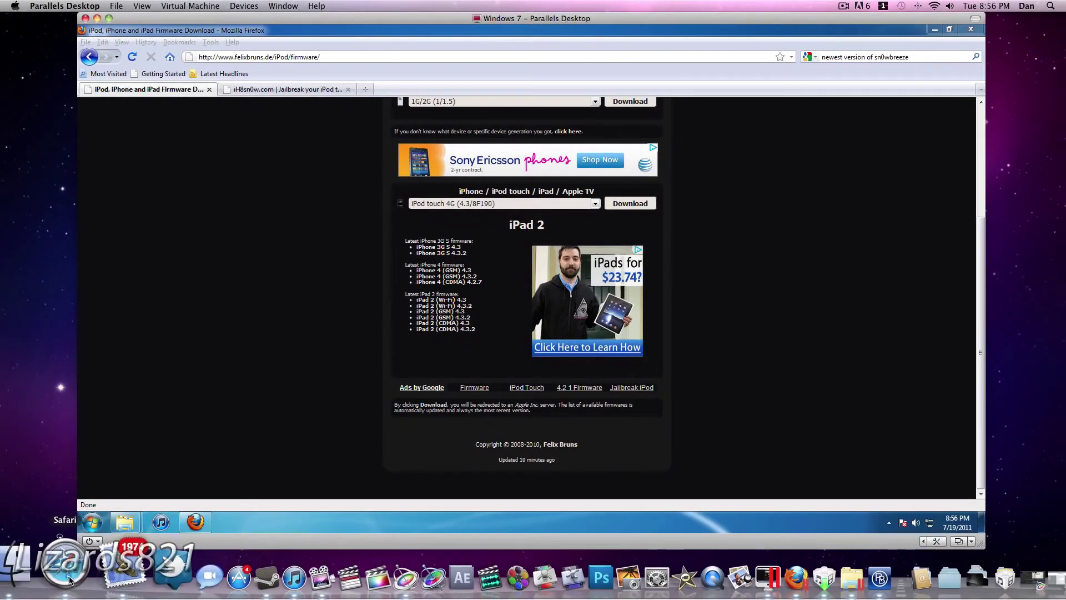
Step: Switch to Safari and examine the TinyUmbrella download links on The Firmware Umbrella page
click(9, 577)
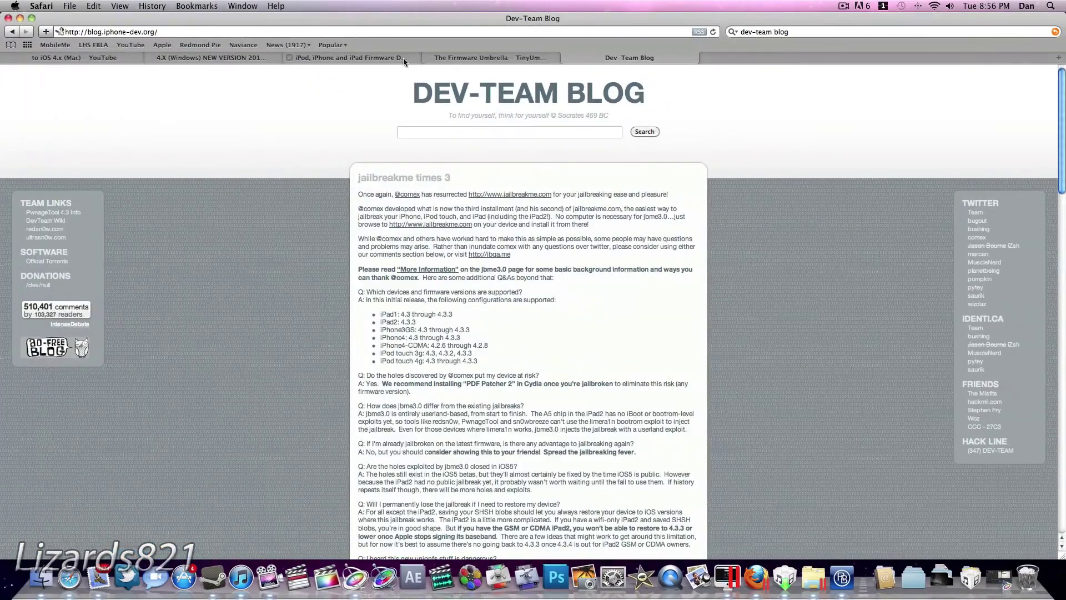
click(461, 58)
scroll(200, 183, down, 5)
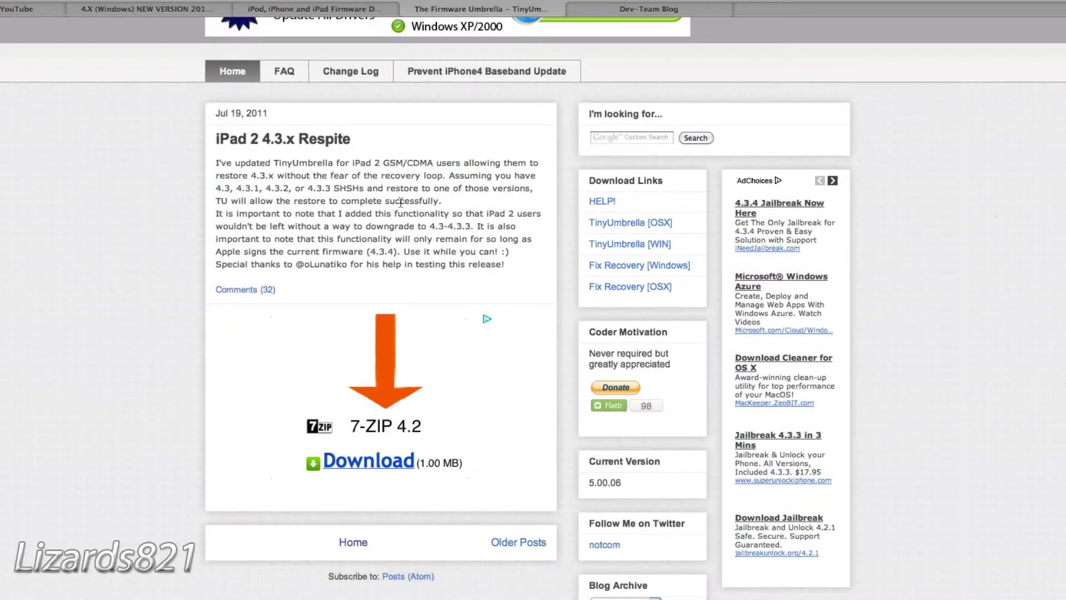
scroll(395, 205, up, 2)
Step: Launch TinyUmbrella from the Applications folder
click(890, 586)
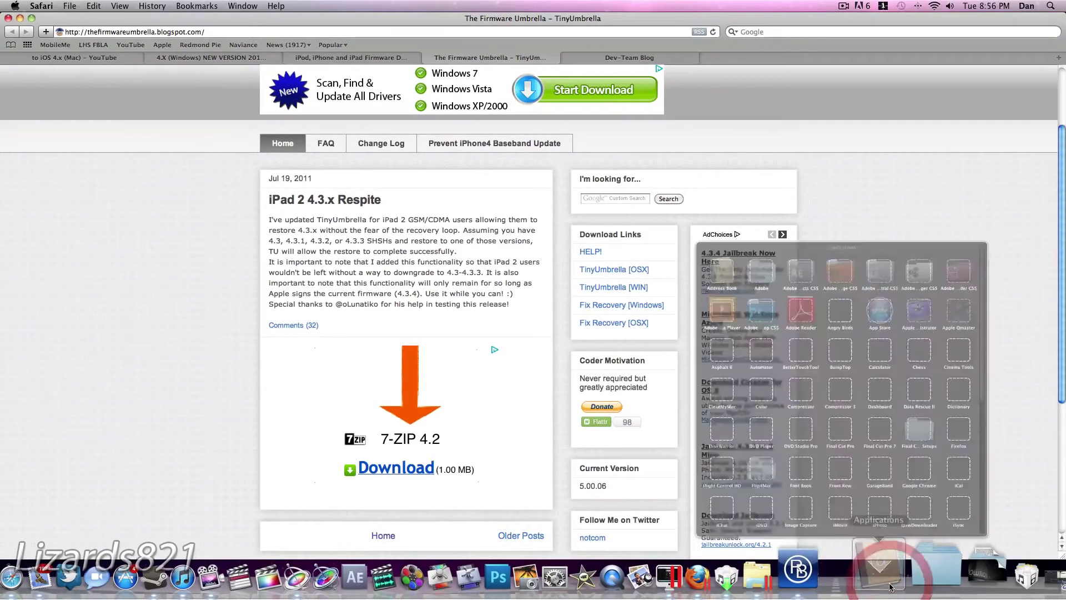
scroll(892, 432, down, 5)
scroll(892, 432, down, 4)
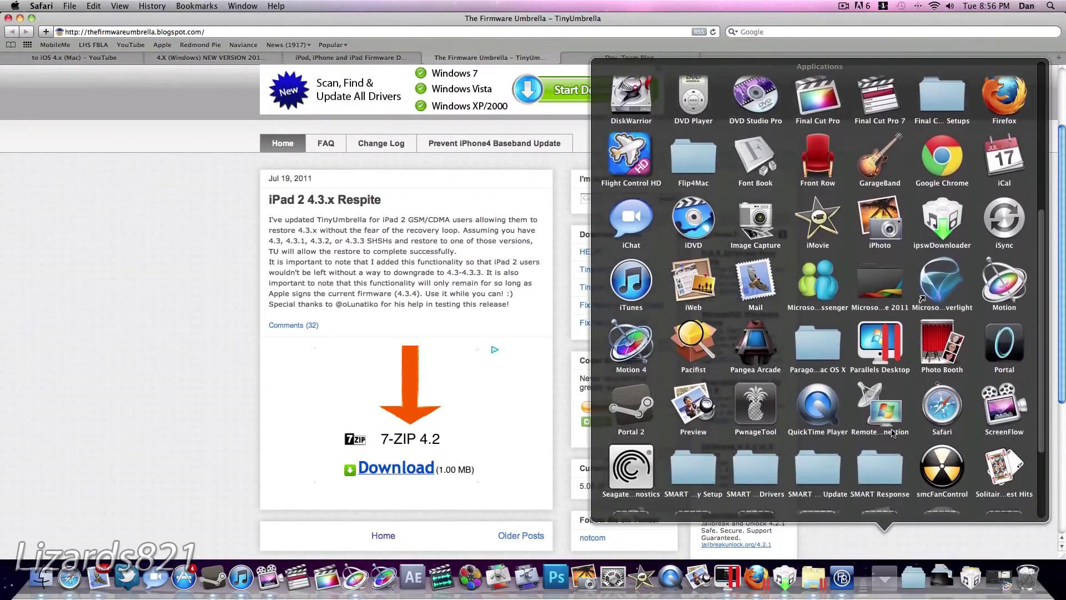
click(999, 478)
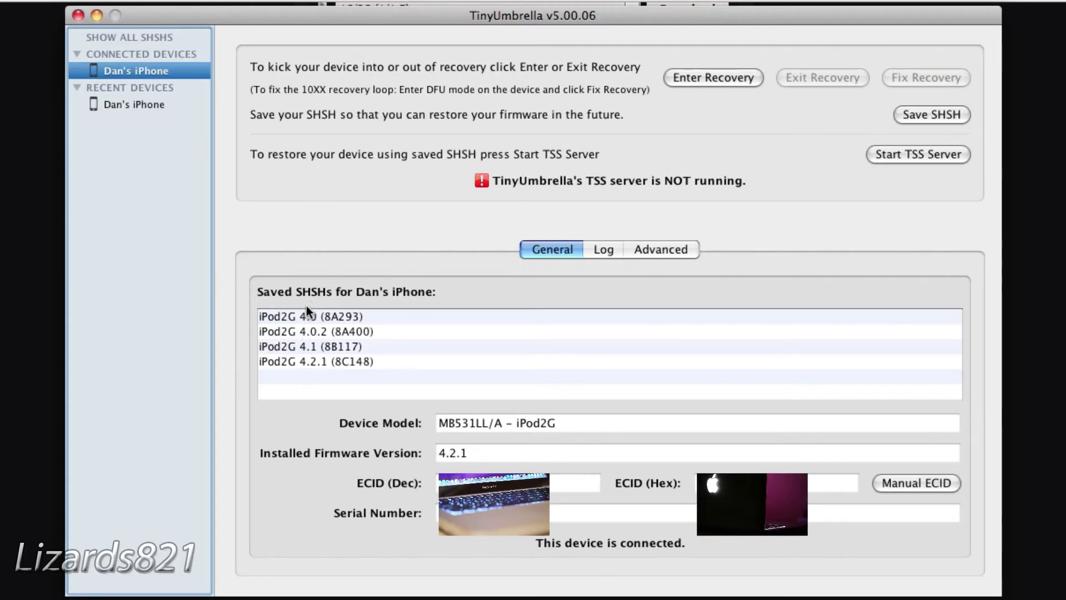
Step: Select the saved iPod2G 4.2.1 (8C148) SHSH of the connected device and show TinyUmbrella's advanced settings
click(322, 358)
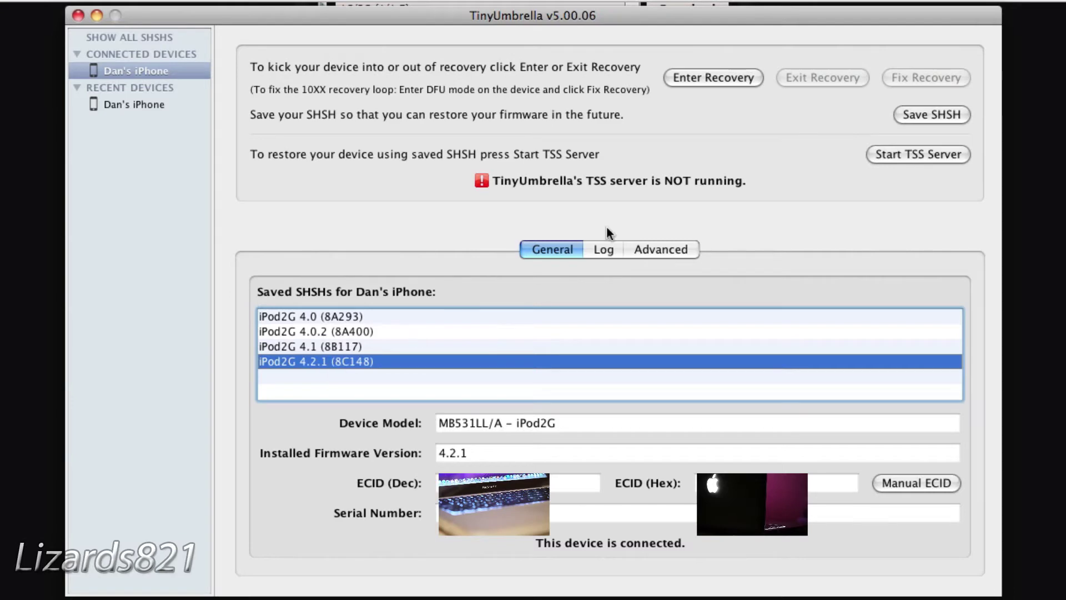
click(682, 248)
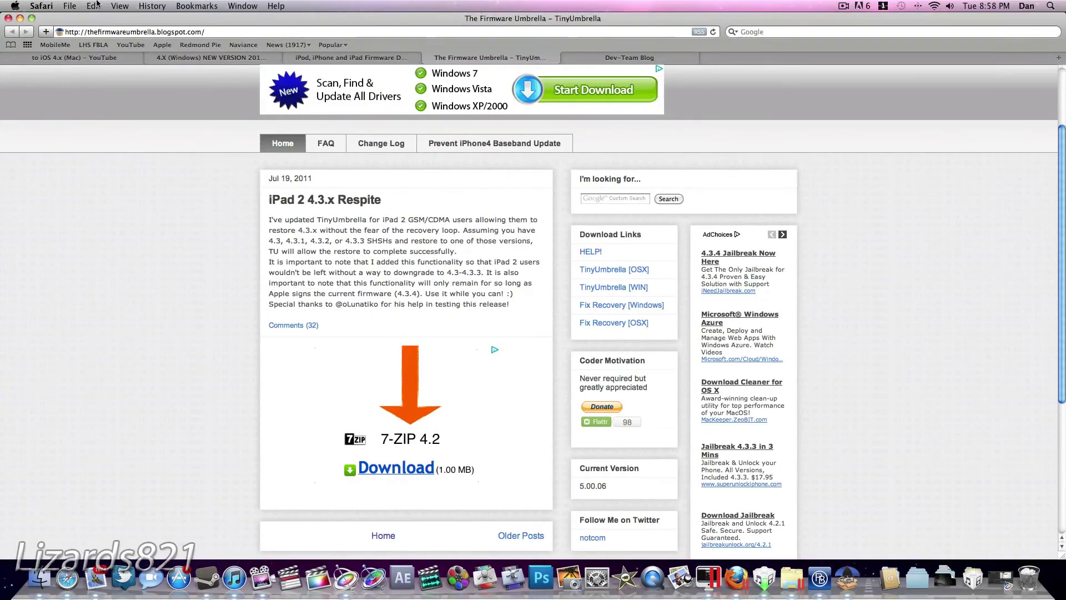
Step: Return to Safari and find the Notepad hosts entries in the description of the 4.X (Windows) YouTube video
click(178, 58)
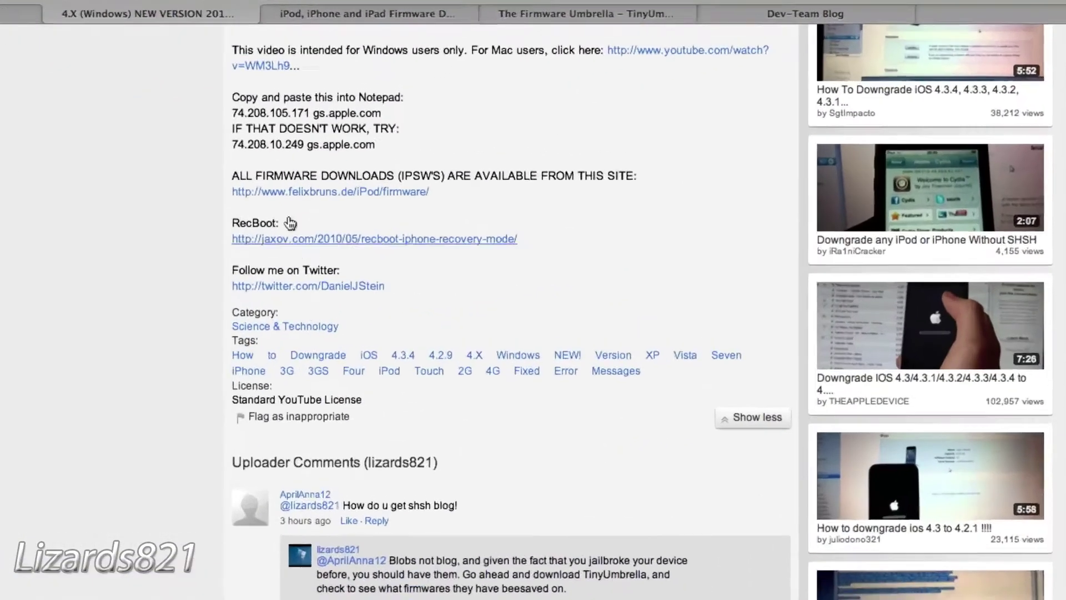
scroll(305, 210, up, 2)
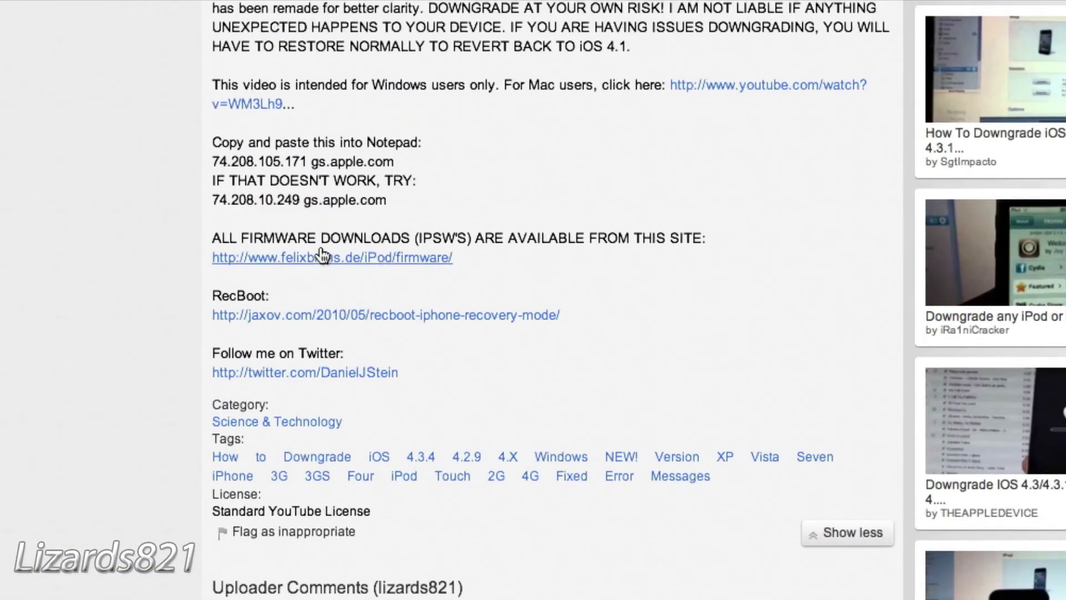
scroll(338, 172, down, 1)
scroll(366, 174, down, 1)
Step: Highlight the hosts lines 74.208.105.171 gs.apple.com and 74.208.10.249 gs.apple.com in the video description, then clear the selection
drag(404, 141, 201, 100)
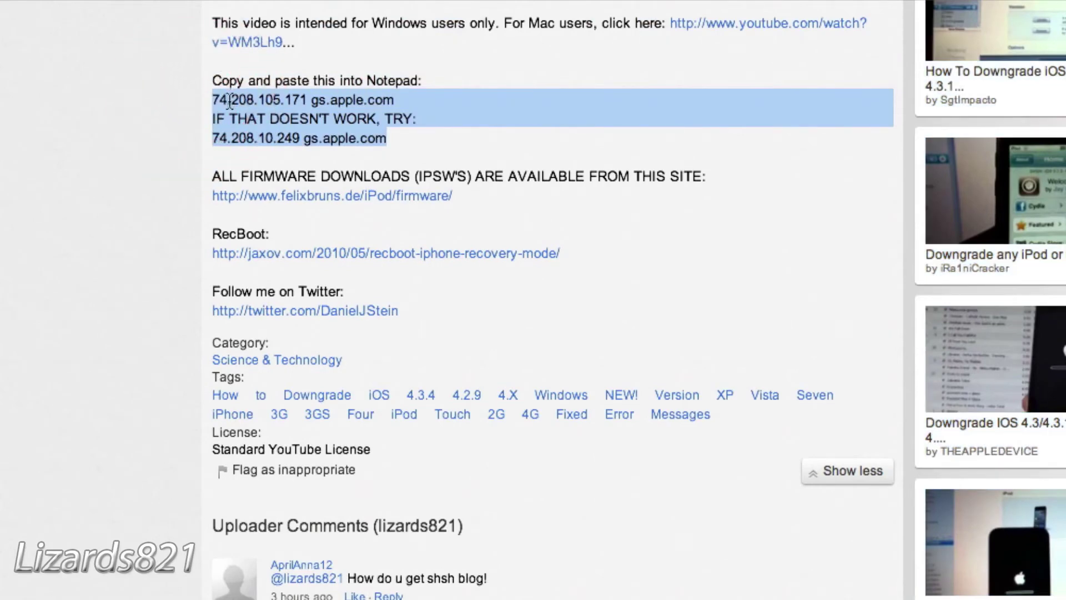
click(440, 161)
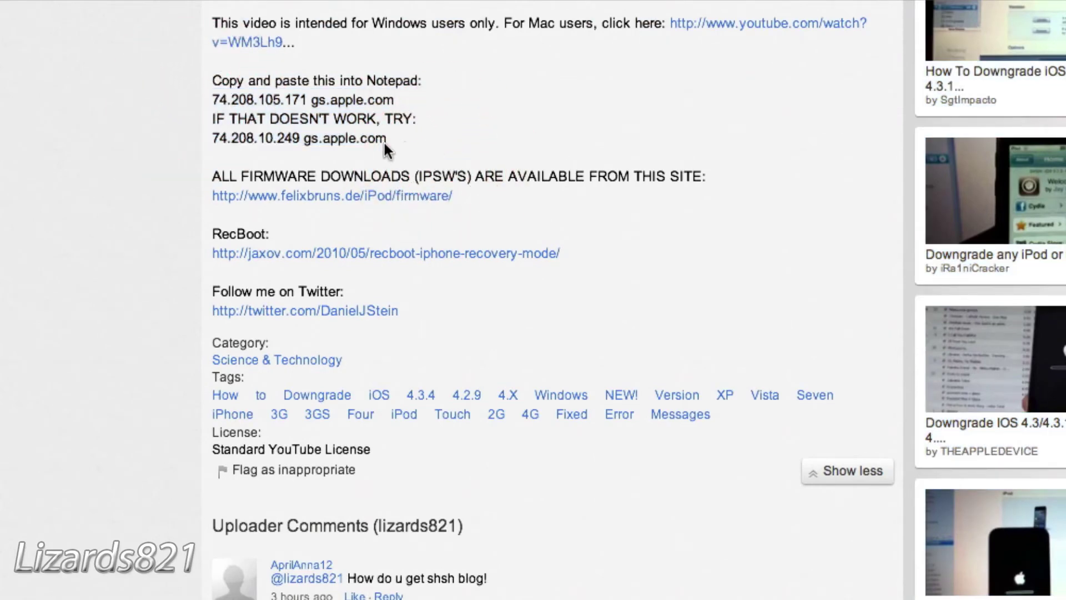
drag(388, 145, 207, 93)
click(335, 119)
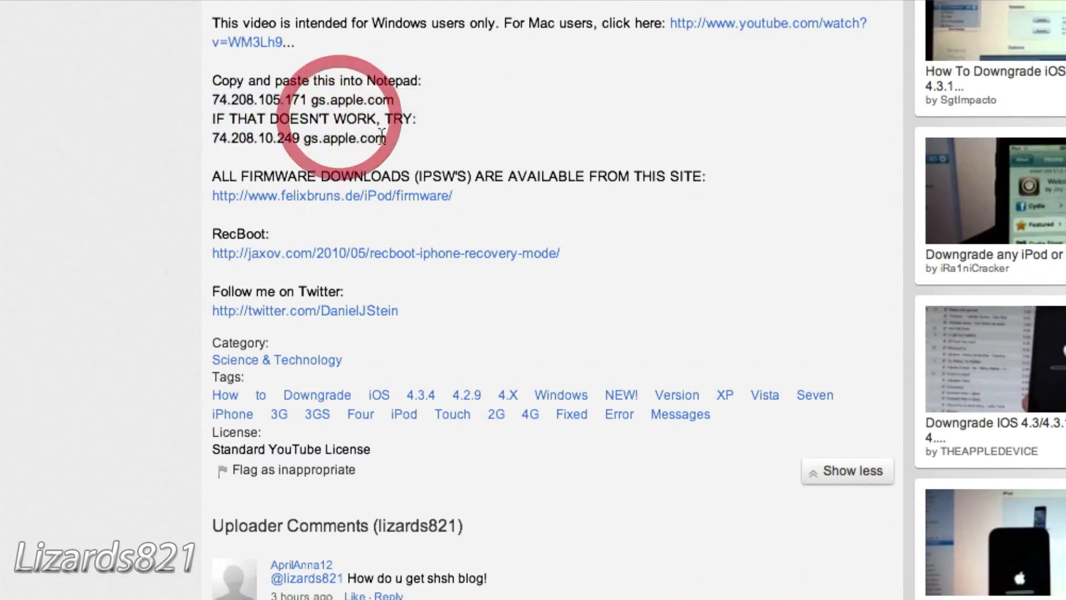
drag(411, 145, 207, 106)
click(215, 99)
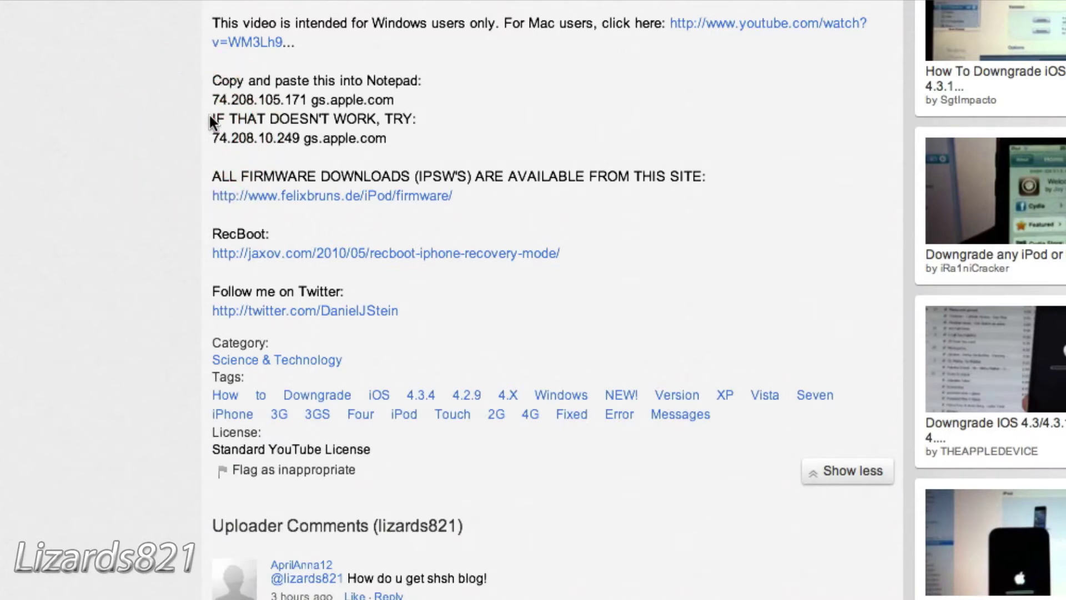
click(213, 139)
click(214, 101)
drag(213, 101, 388, 101)
click(417, 135)
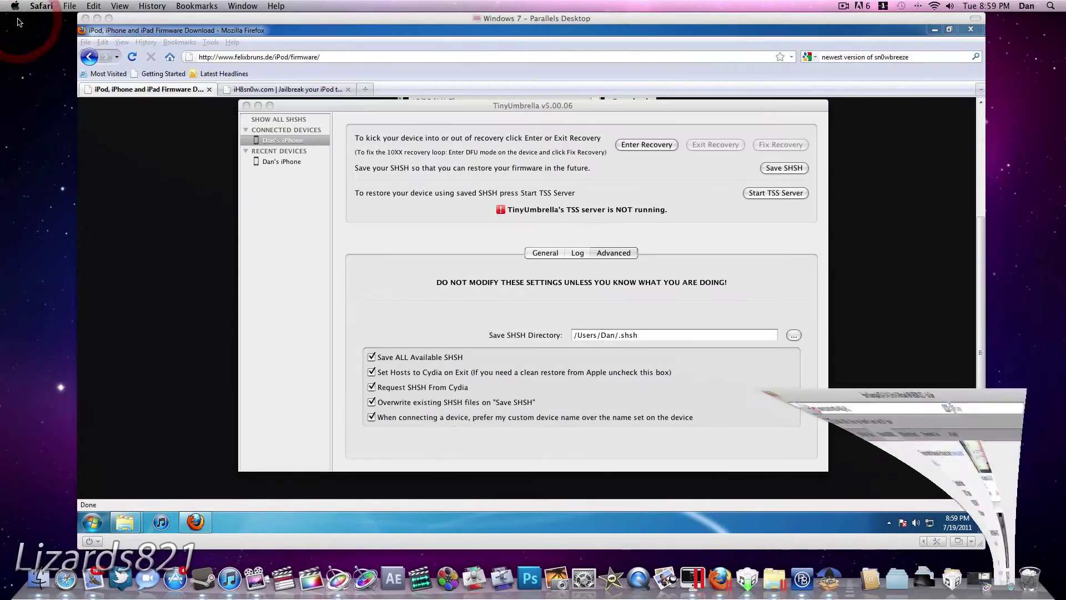
Step: Minimize TinyUmbrella and show the iH8sn0w.com downloads page in Firefox on the Windows 7 virtual machine
click(498, 298)
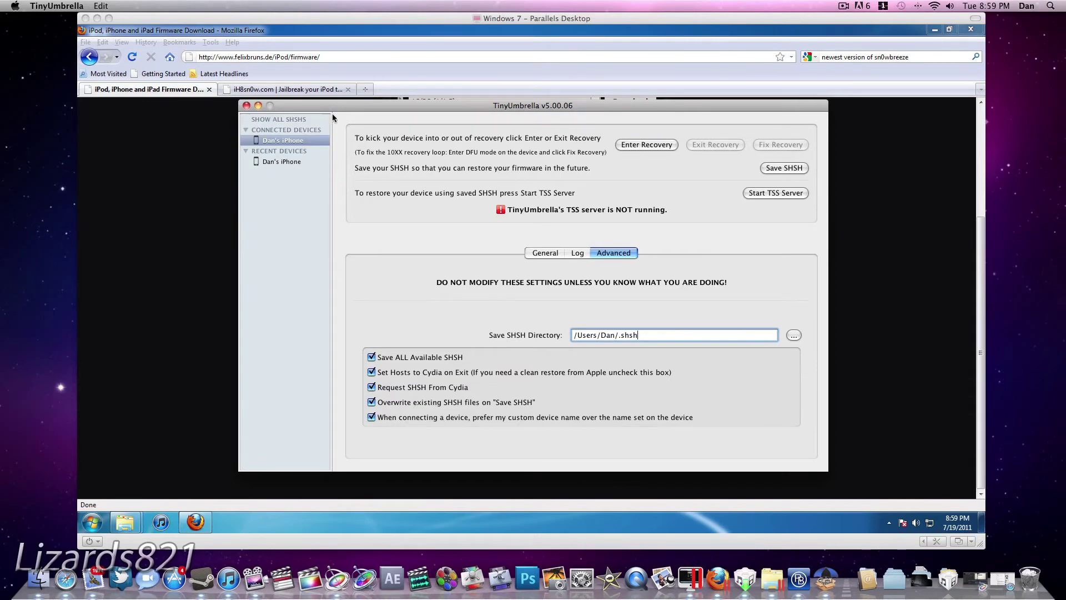
click(257, 106)
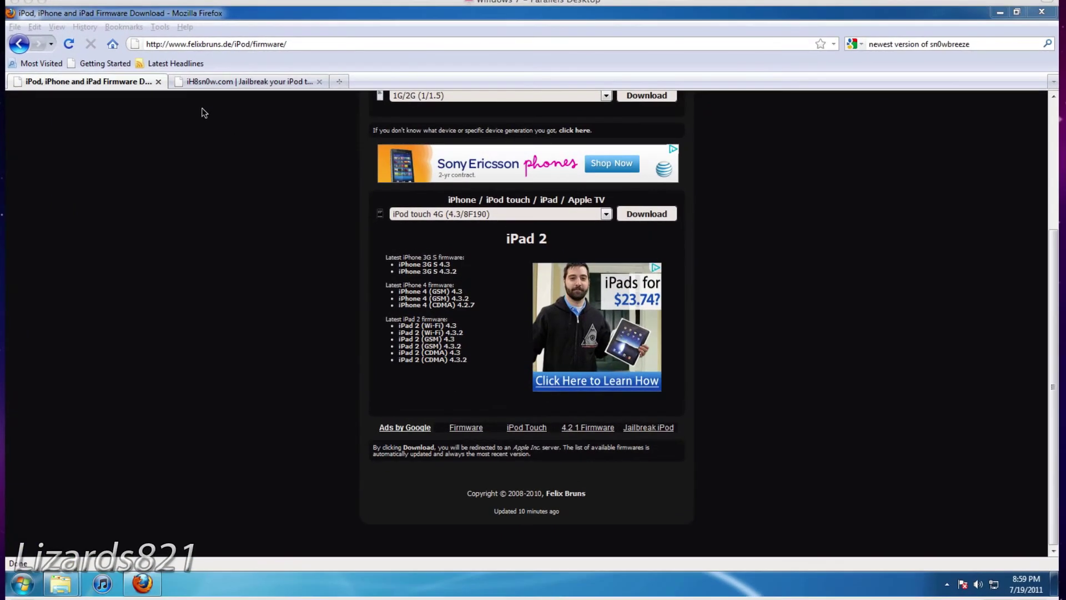
click(226, 111)
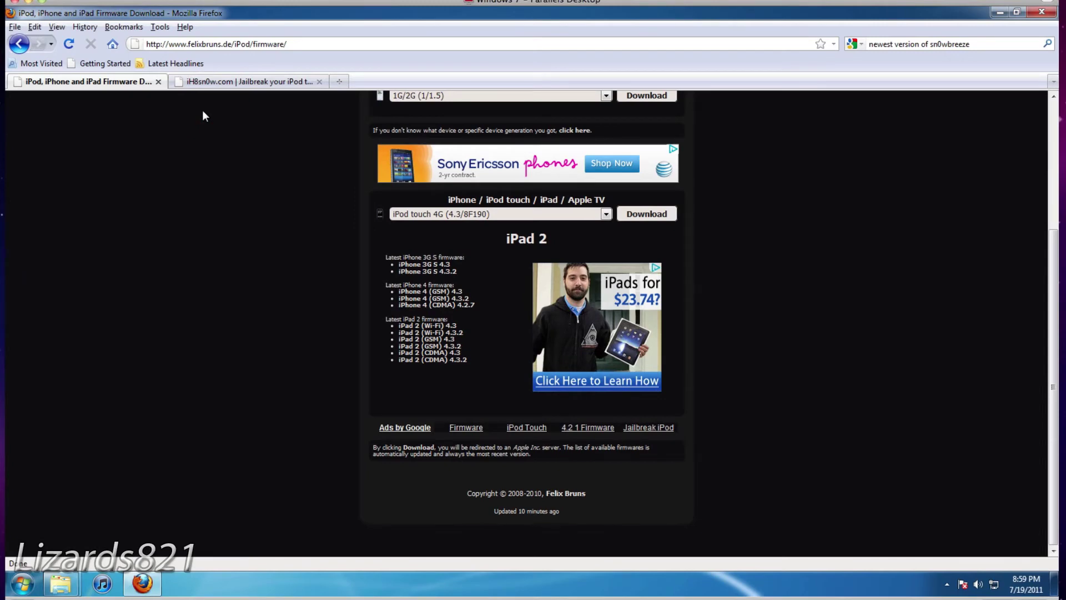
click(221, 79)
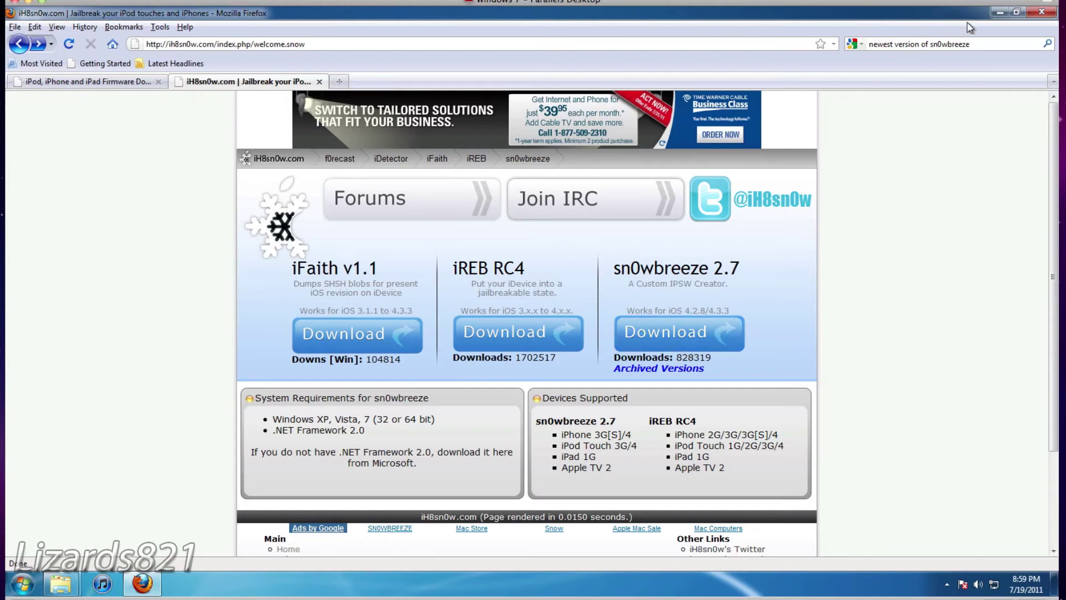
Step: Launch the sn0wbreeze-v2.7.3 application from its folder in Downloads
click(56, 585)
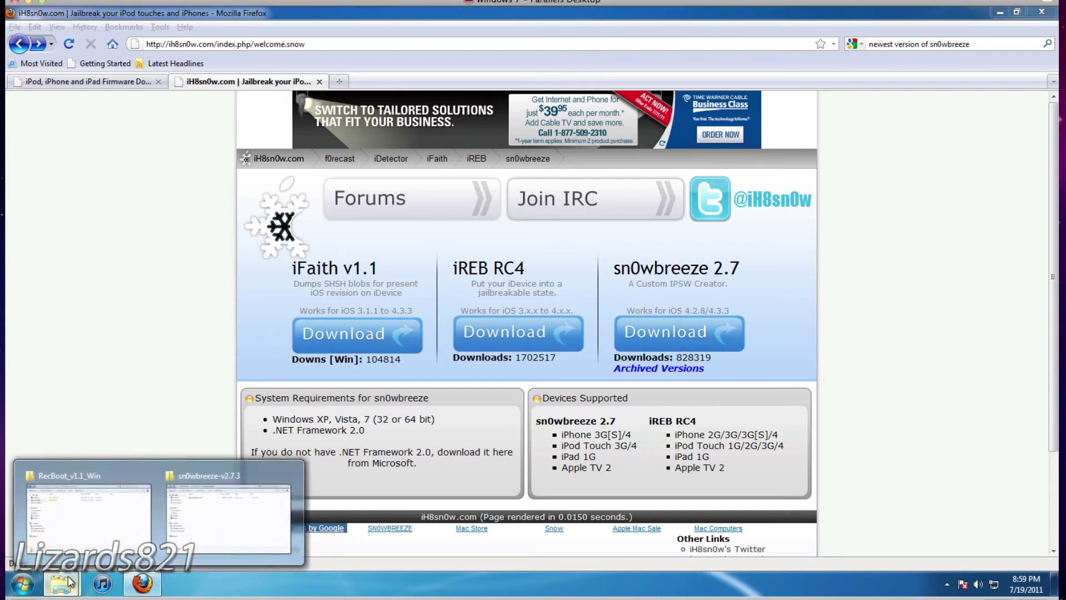
click(205, 519)
double_click(298, 144)
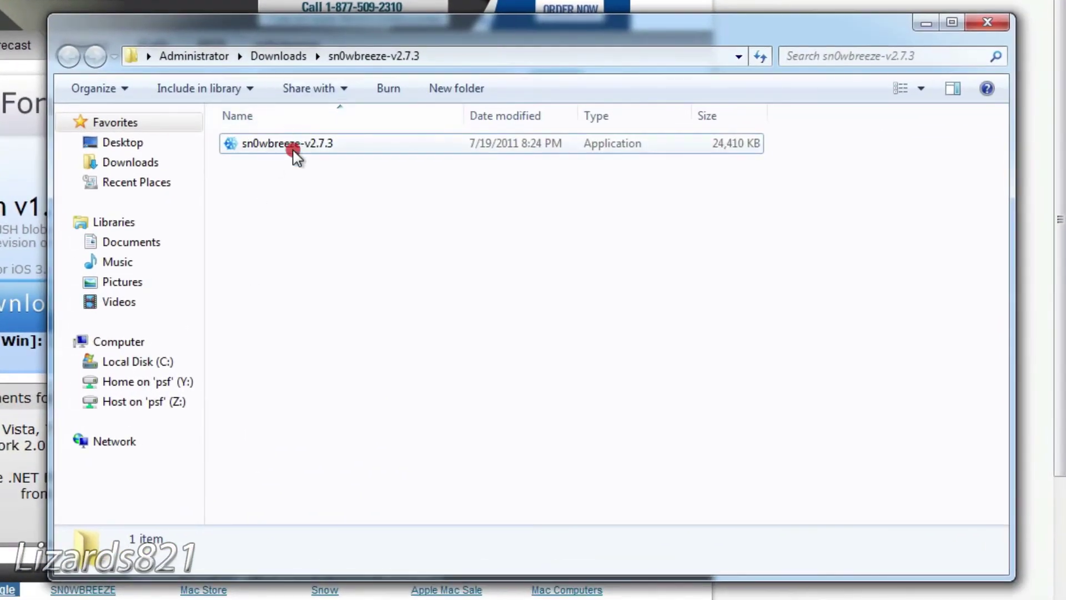
click(333, 266)
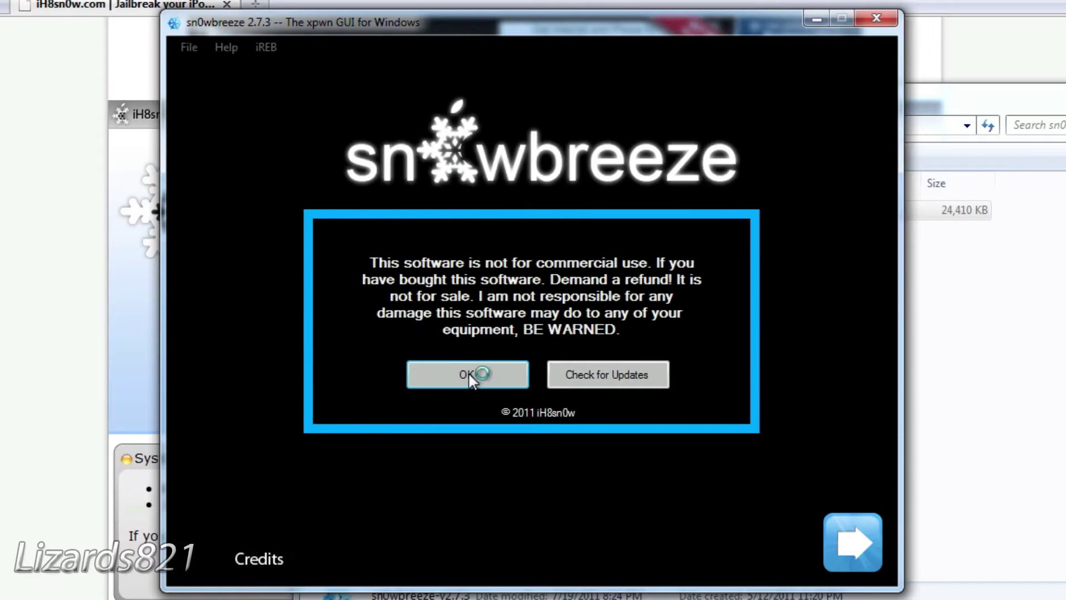
Step: Accept the sn0wbreeze disclaimer, dismiss the credits and continue to the IPSW selection page
click(469, 376)
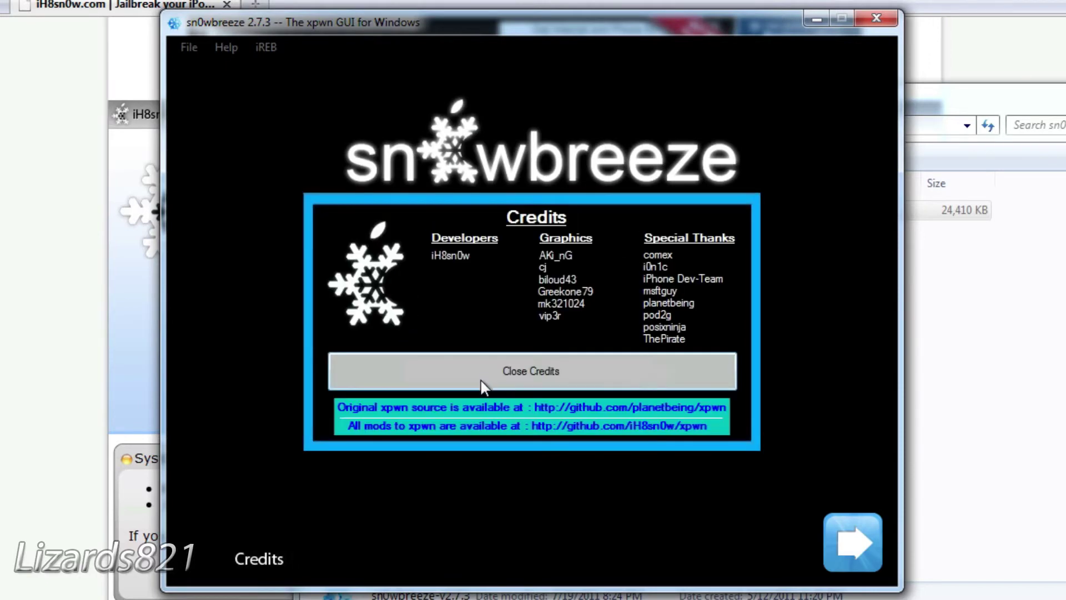
click(517, 370)
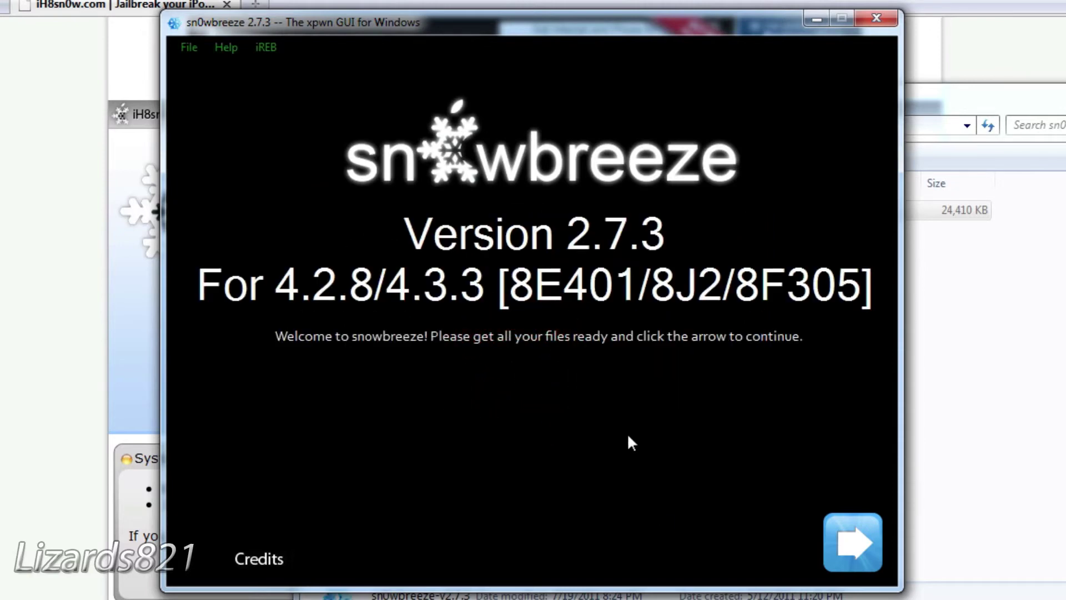
click(865, 528)
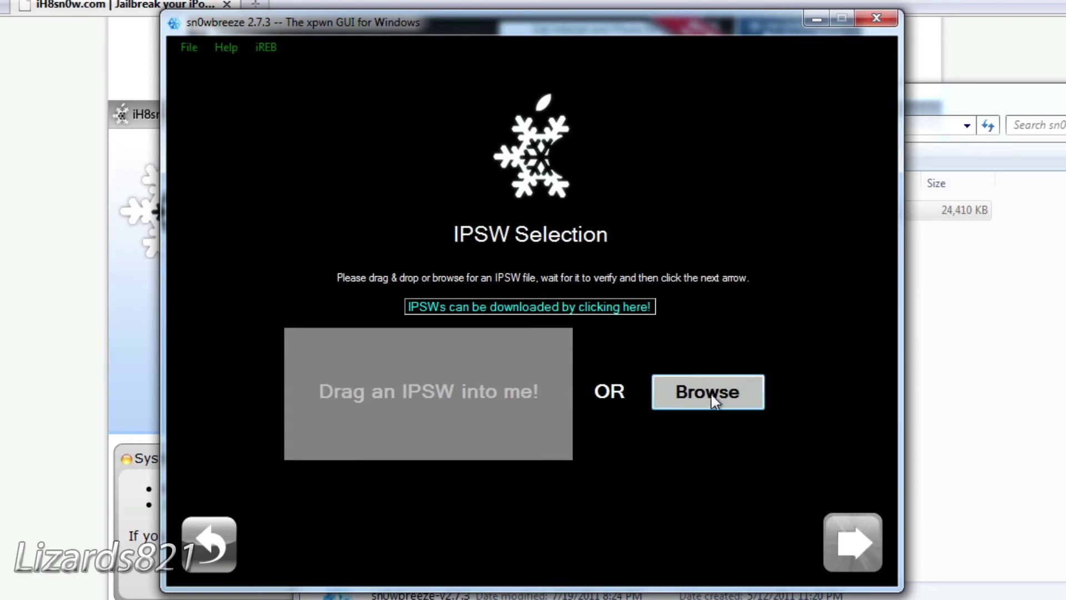
Step: Load the iPod3,1_4.3.3_8J2_Restore IPSW from the Downloads folder on the Home on 'psf' (Y:) drive
click(692, 384)
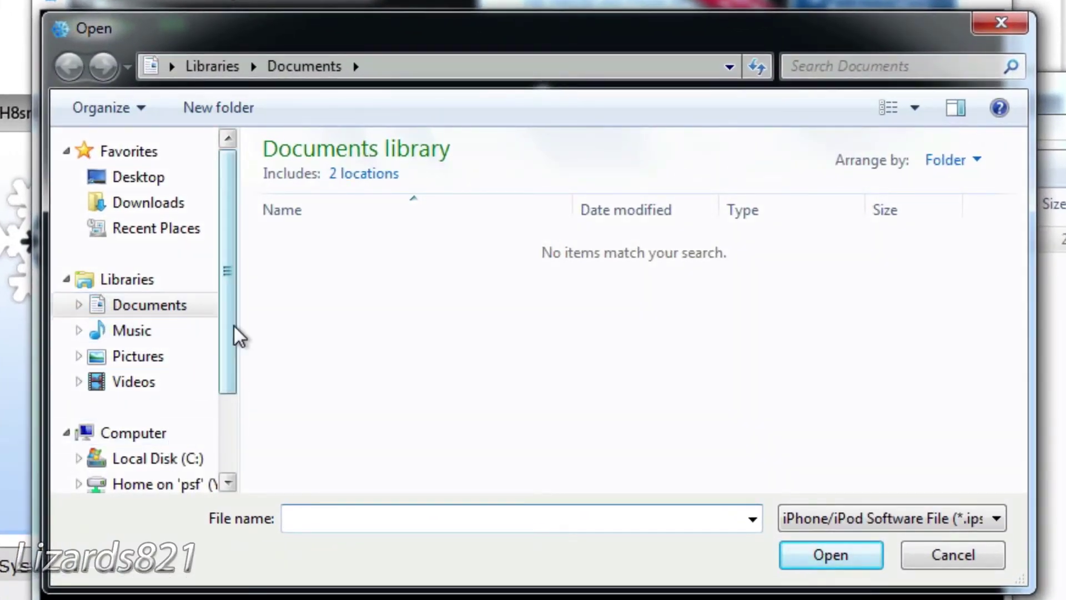
drag(241, 325, 243, 427)
click(92, 451)
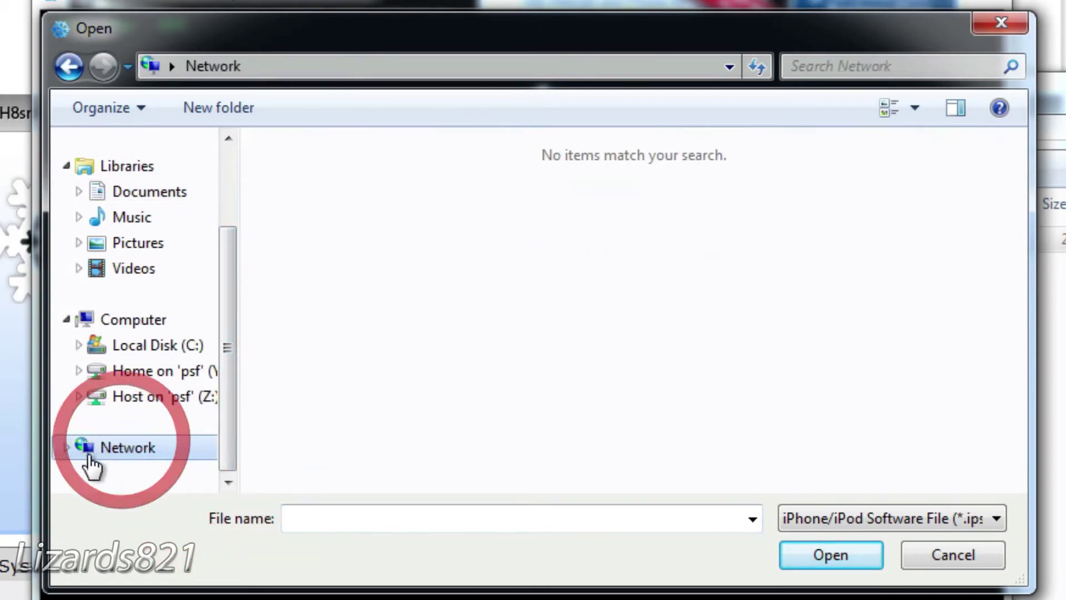
click(103, 346)
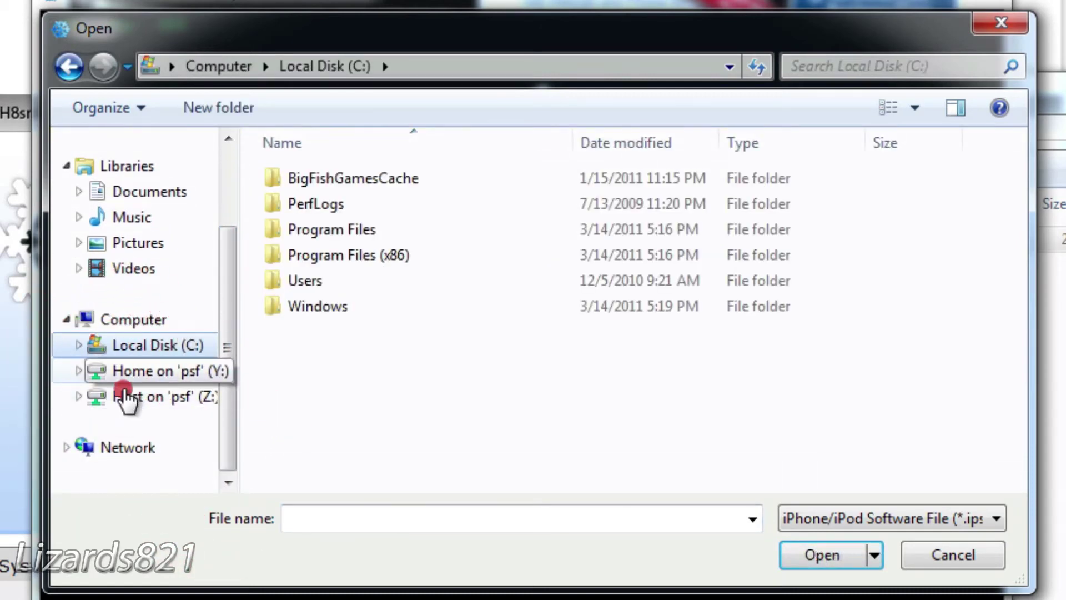
click(122, 377)
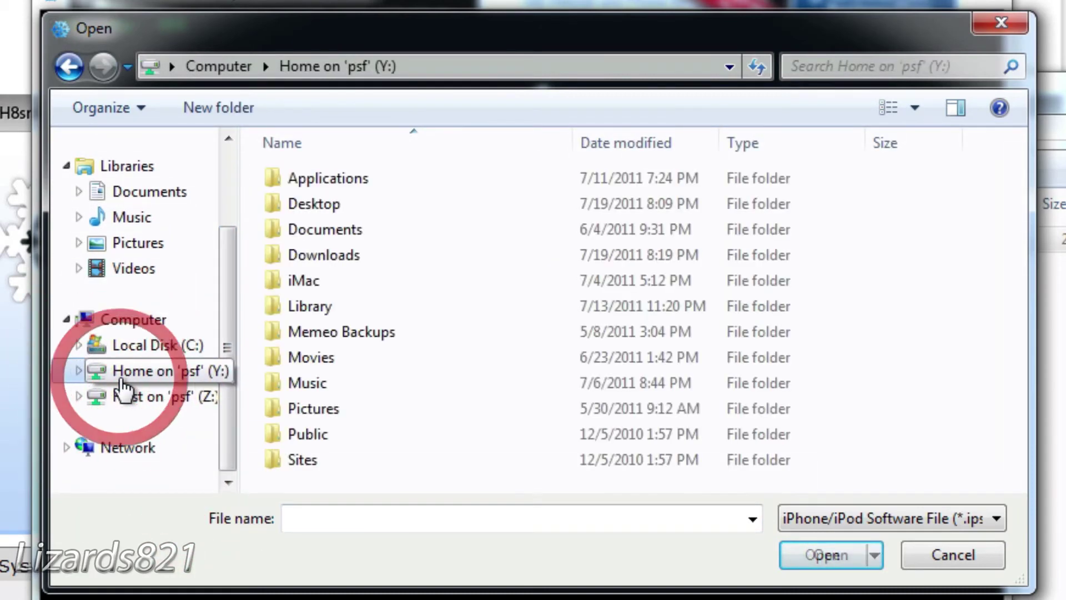
double_click(350, 254)
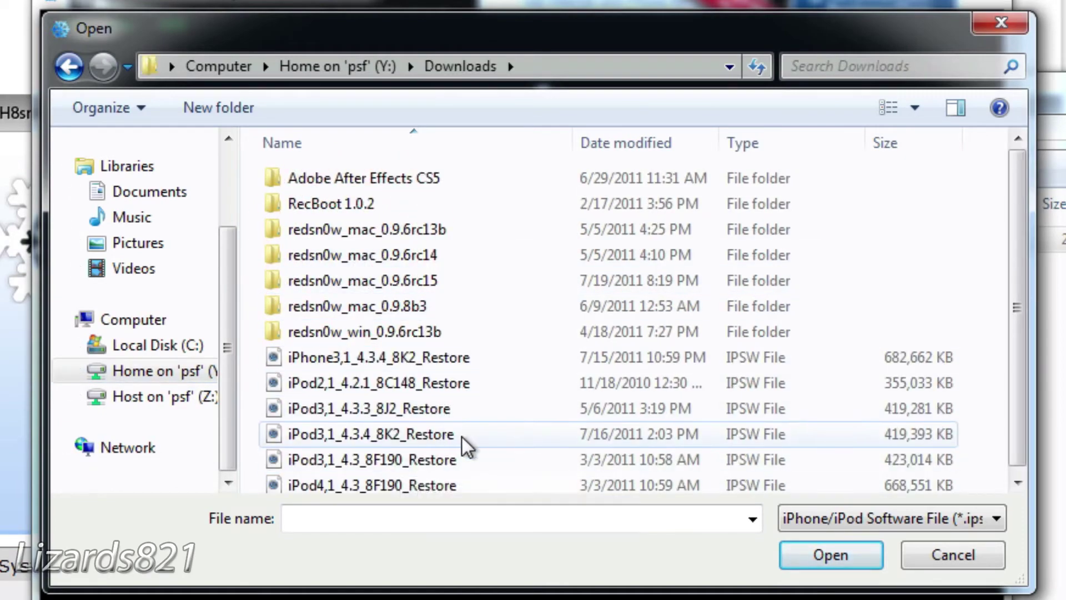
double_click(451, 416)
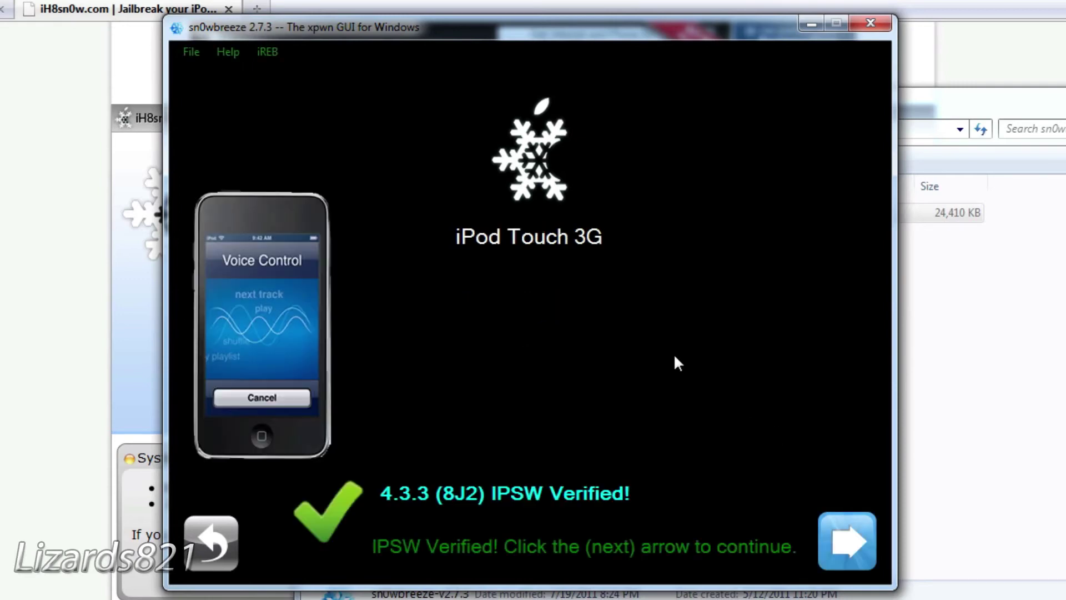
Step: Continue past the IPSW verification page, select Expert Mode and proceed to the customization options
click(850, 528)
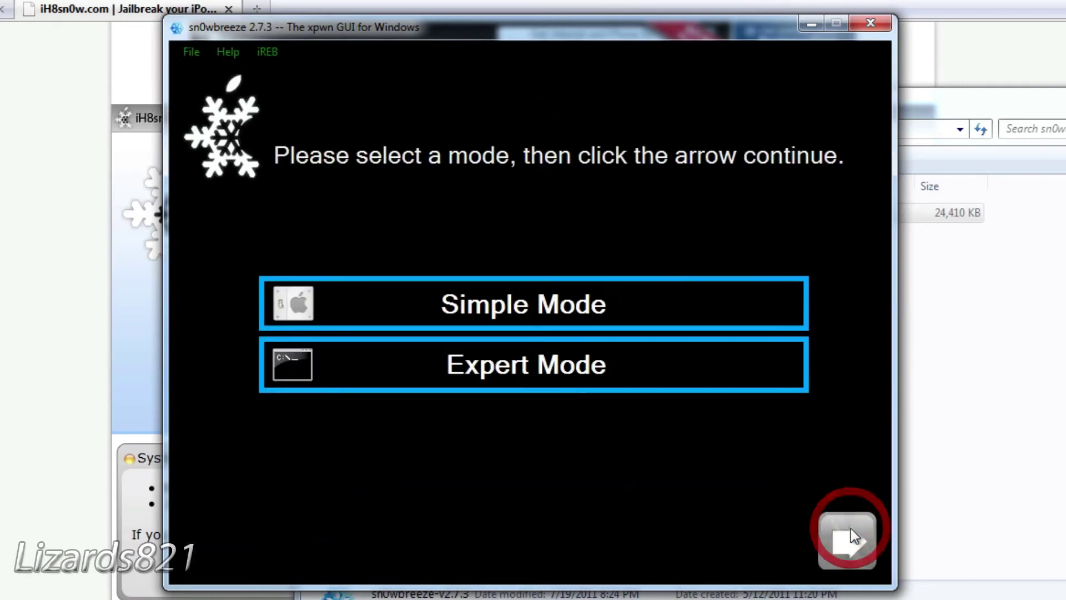
click(507, 365)
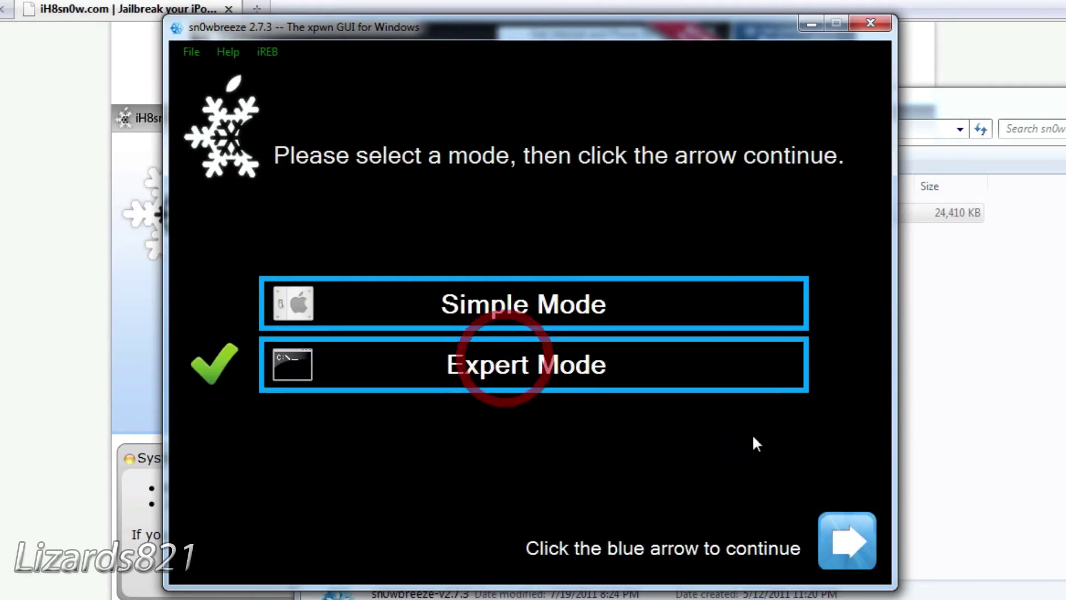
click(845, 526)
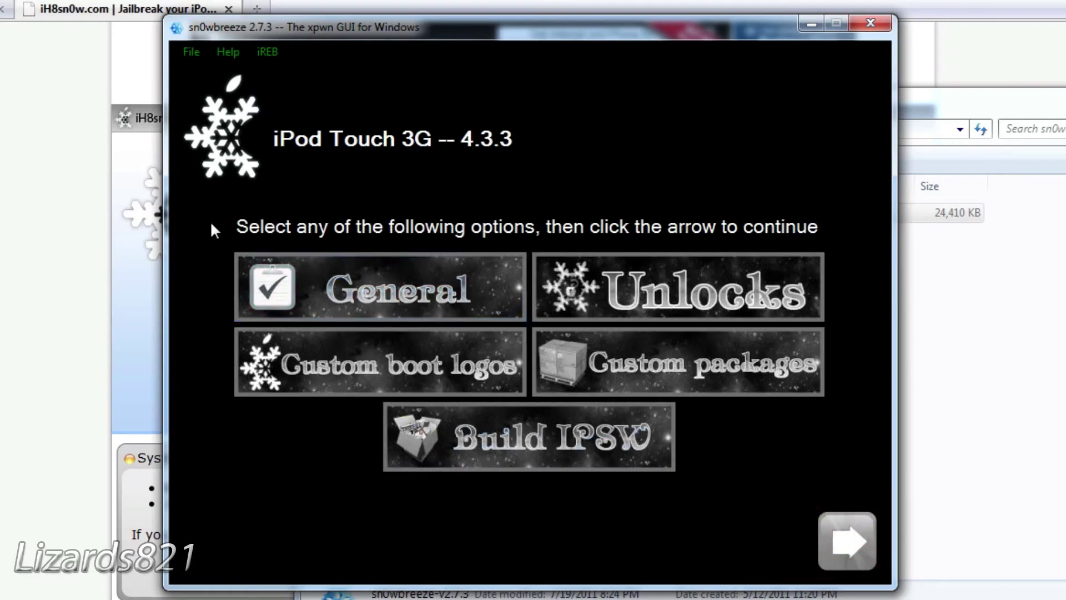
Step: Go through the General options without changing them, then start the Build IPSW process for the custom firmware
click(484, 293)
click(858, 533)
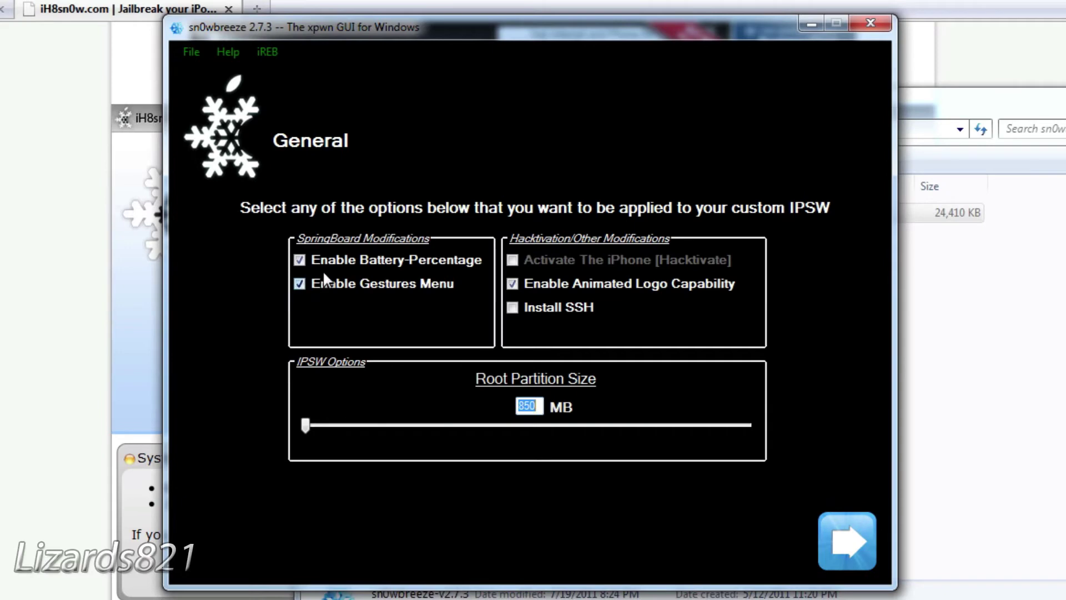
click(849, 539)
click(851, 535)
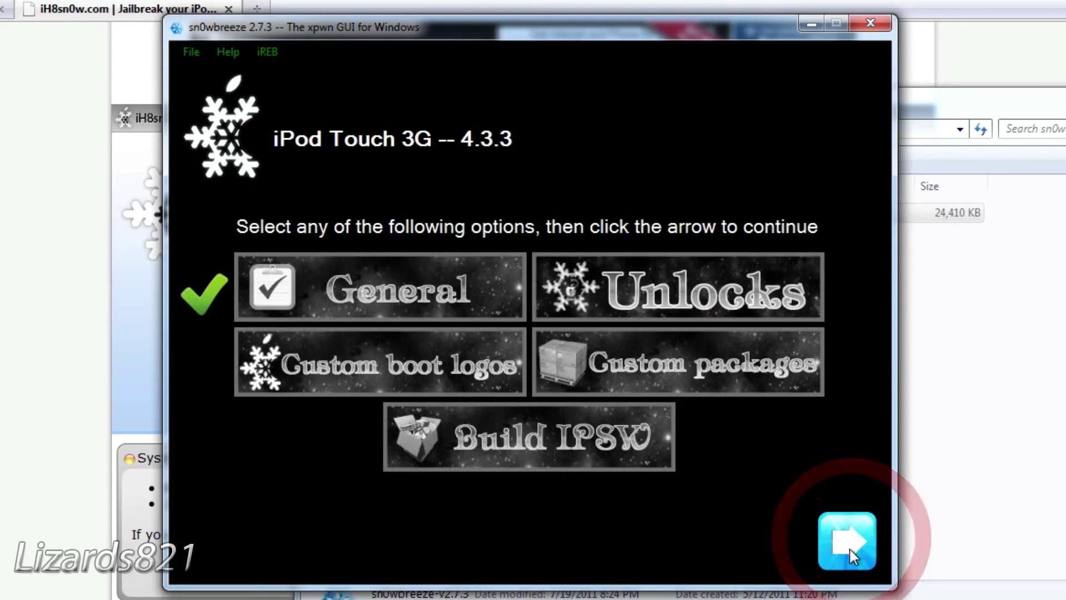
click(543, 451)
click(856, 545)
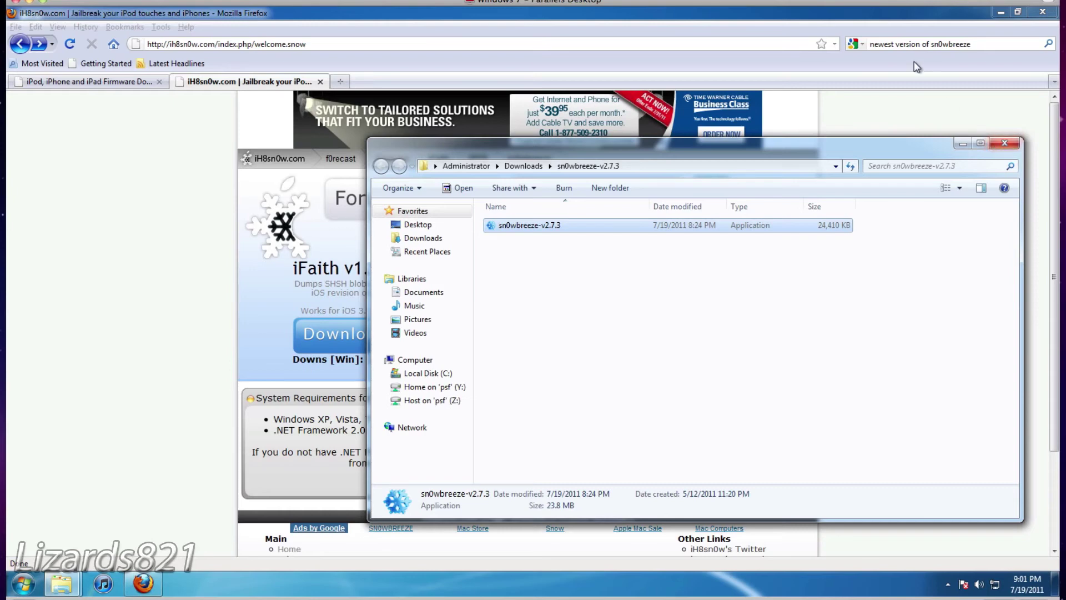
Step: Close the sn0wbreeze-v2.7.3 folder window and open the RecBoot folder inside RecBoot_v1.1_Win
click(998, 143)
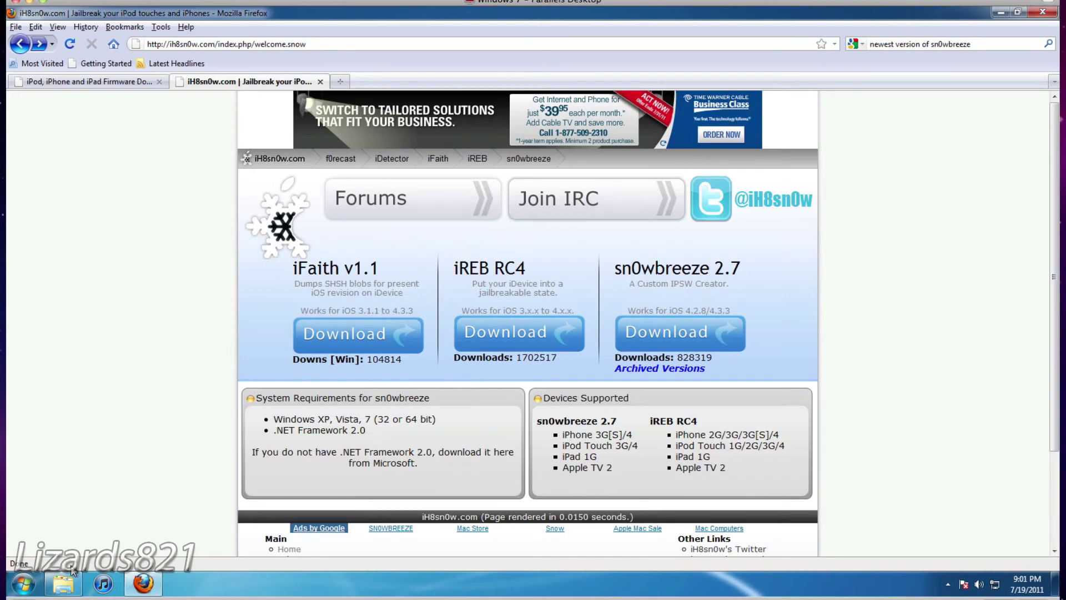
mouse_move(80, 576)
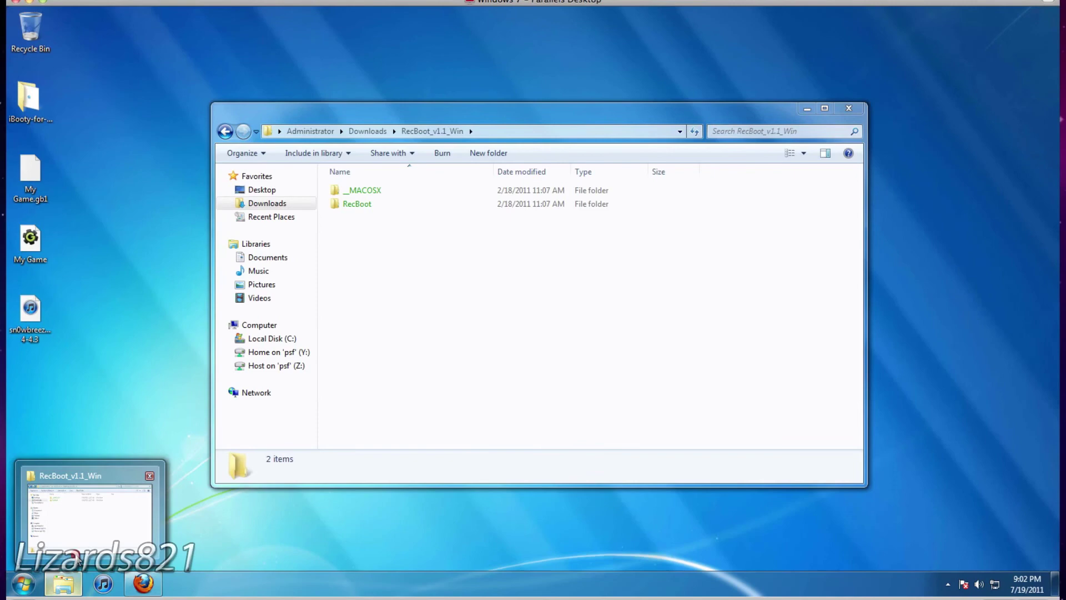
click(84, 510)
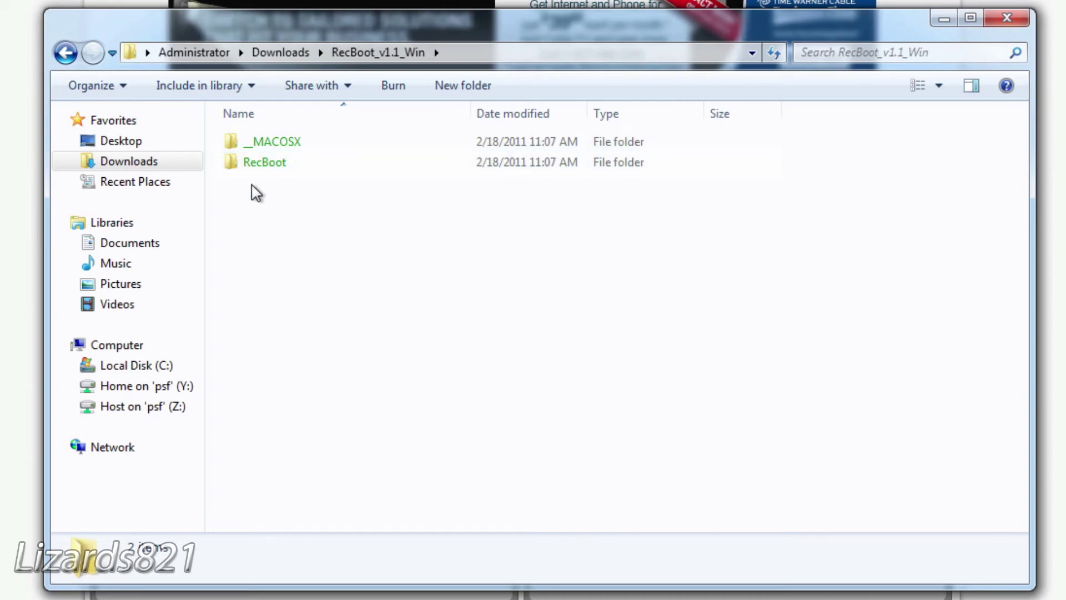
double_click(280, 162)
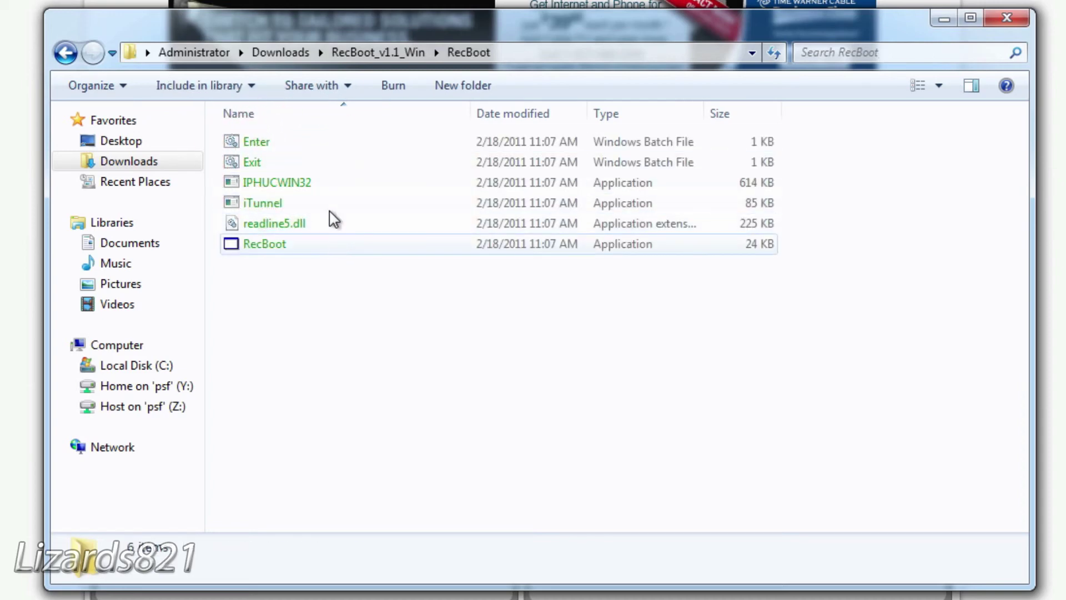
Step: Run the Exit batch file in the RecBoot folder, allowing it past the security warning, and reposition its command window
click(287, 164)
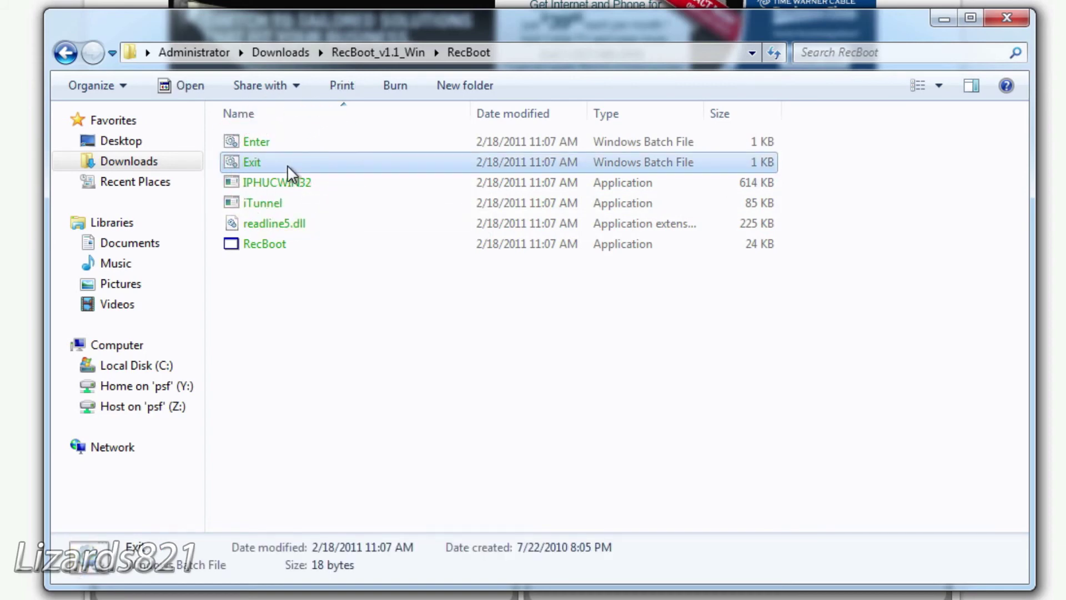
double_click(239, 165)
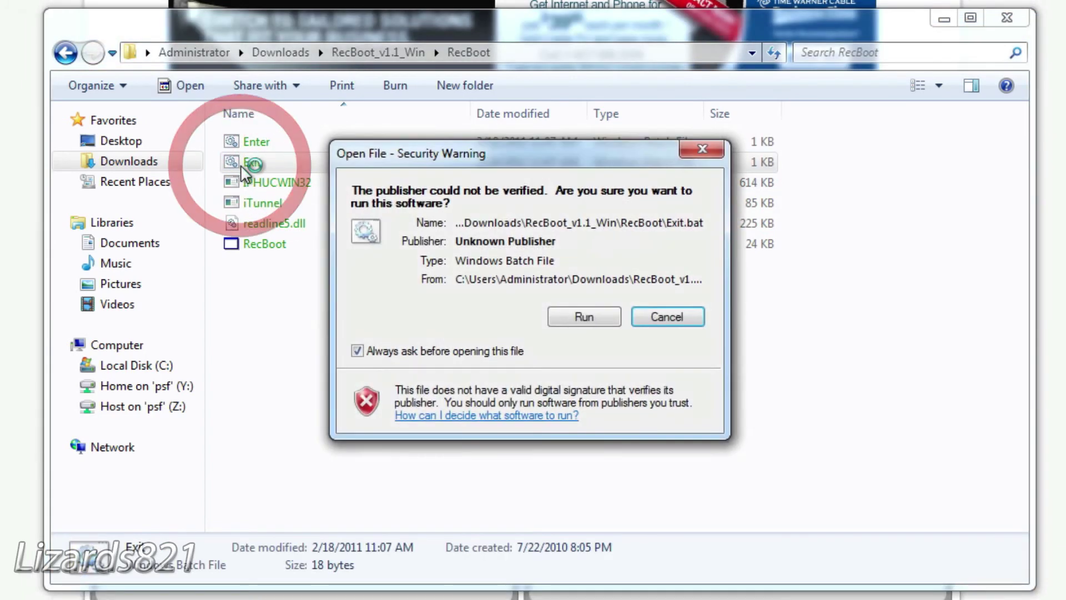
click(587, 323)
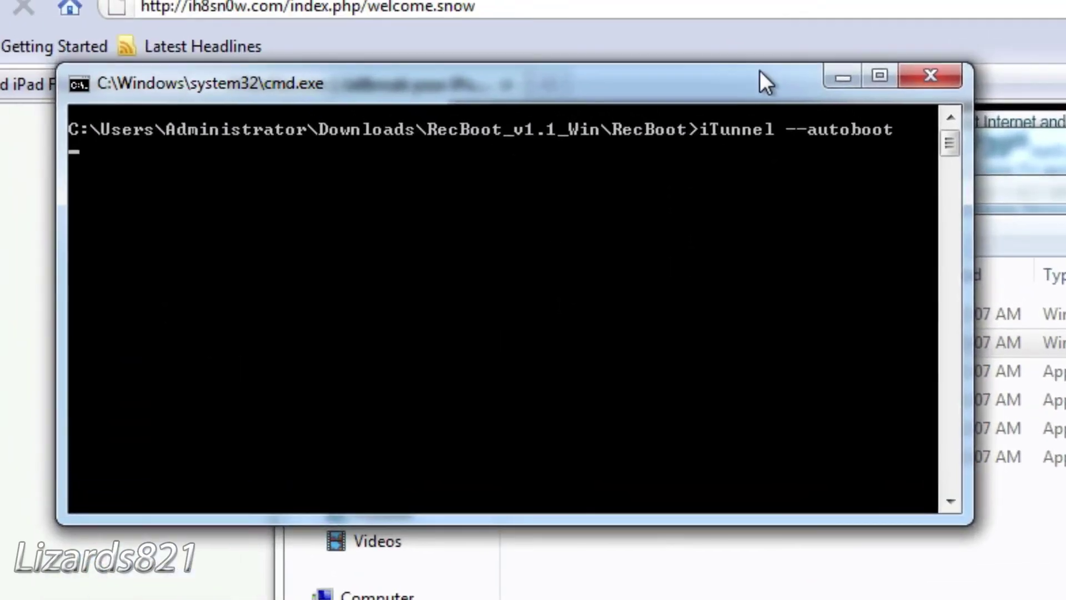
drag(694, 70, 773, 87)
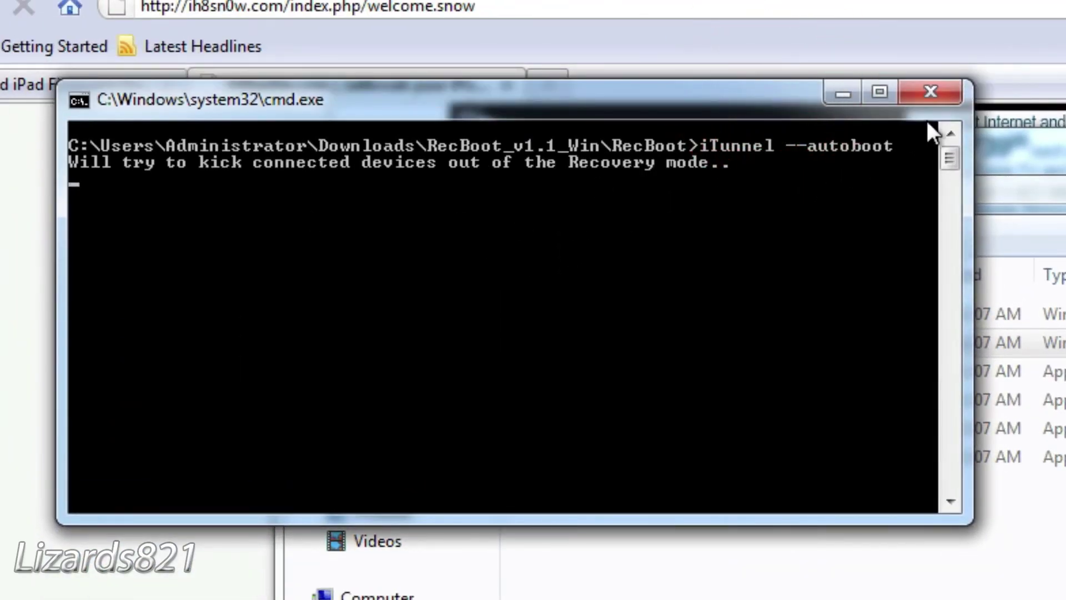
Step: Close the iTunnel command window and the RecBoot folder window
click(930, 92)
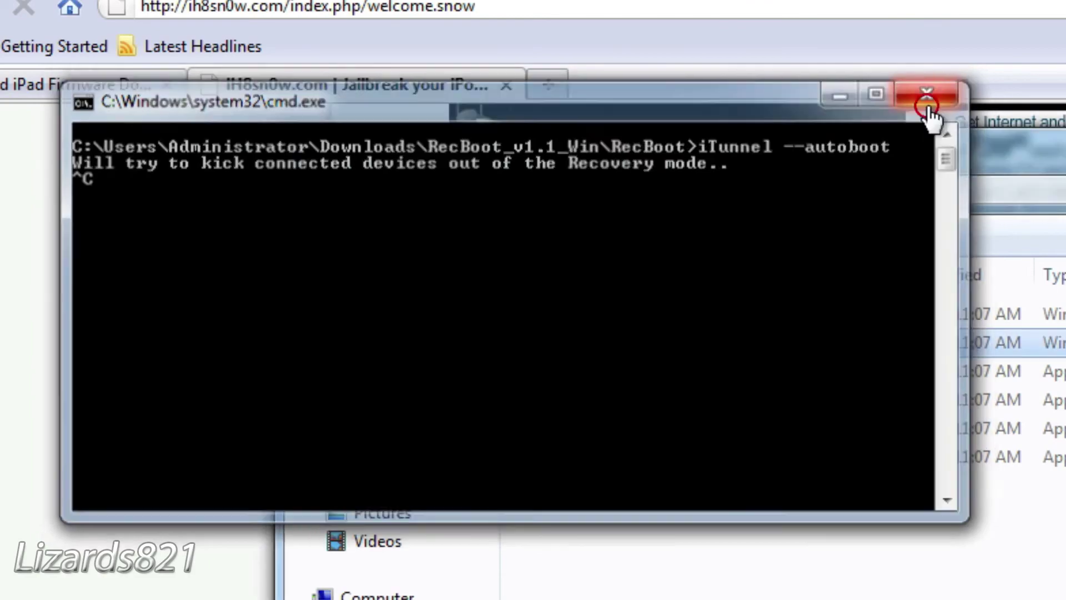
click(931, 108)
click(930, 147)
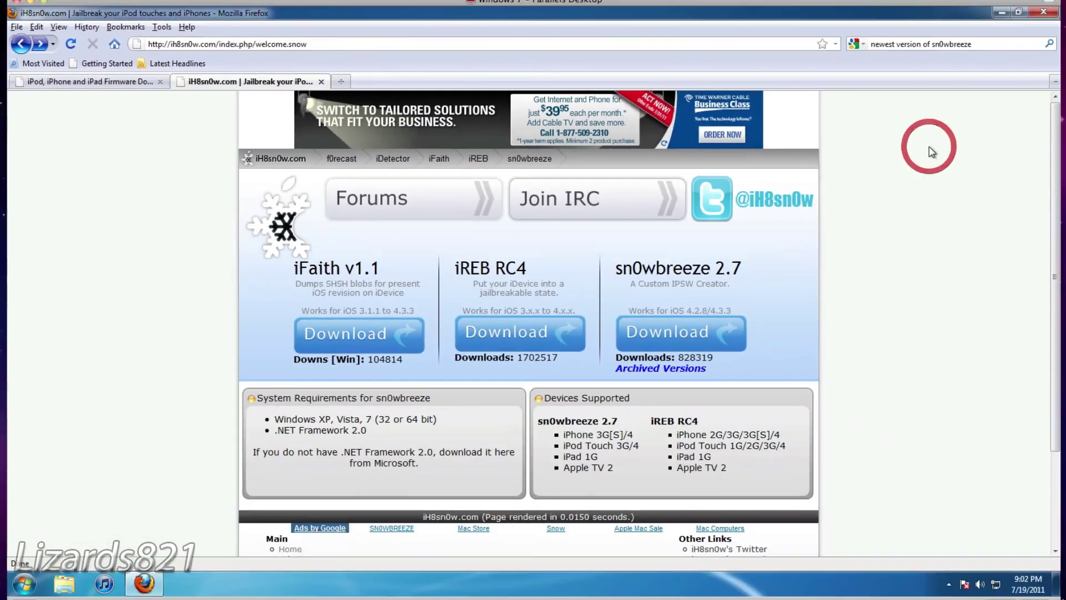